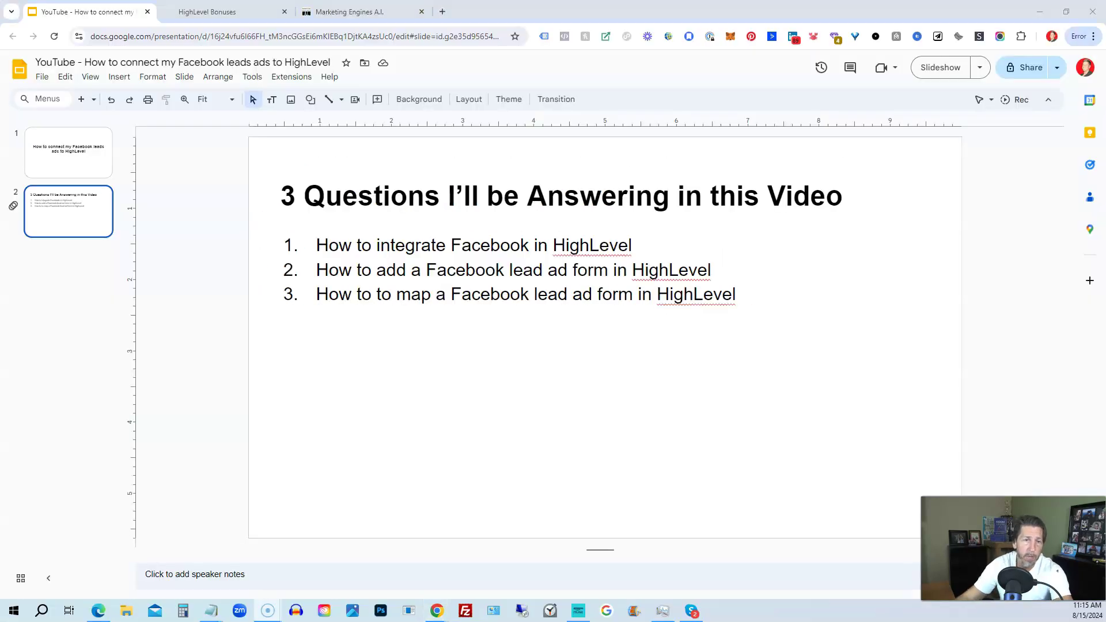
# - Go to the Demo location's Settings > Integrations page in the Marketing Engines A.I. tab
pyautogui.click(331, 11)
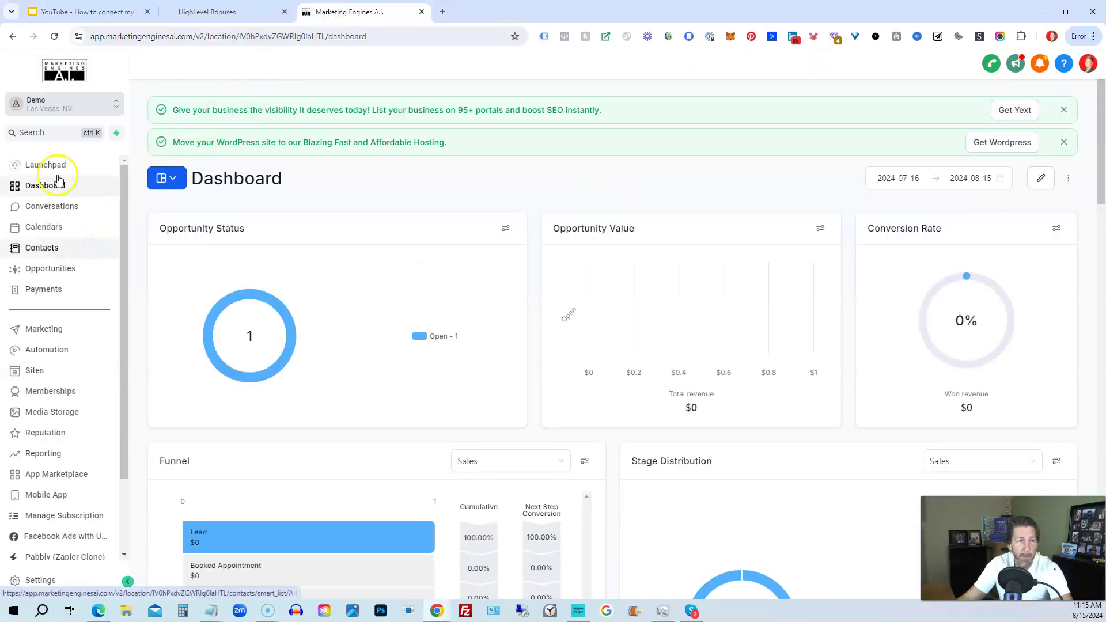
pyautogui.scroll(-3, 59, 353)
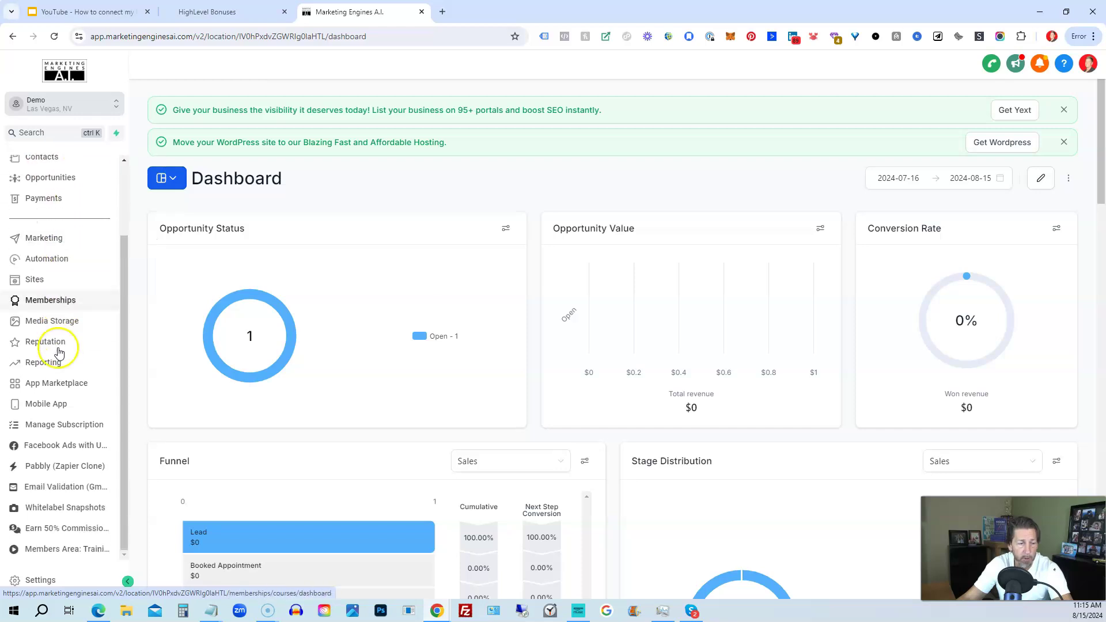
pyautogui.click(35, 580)
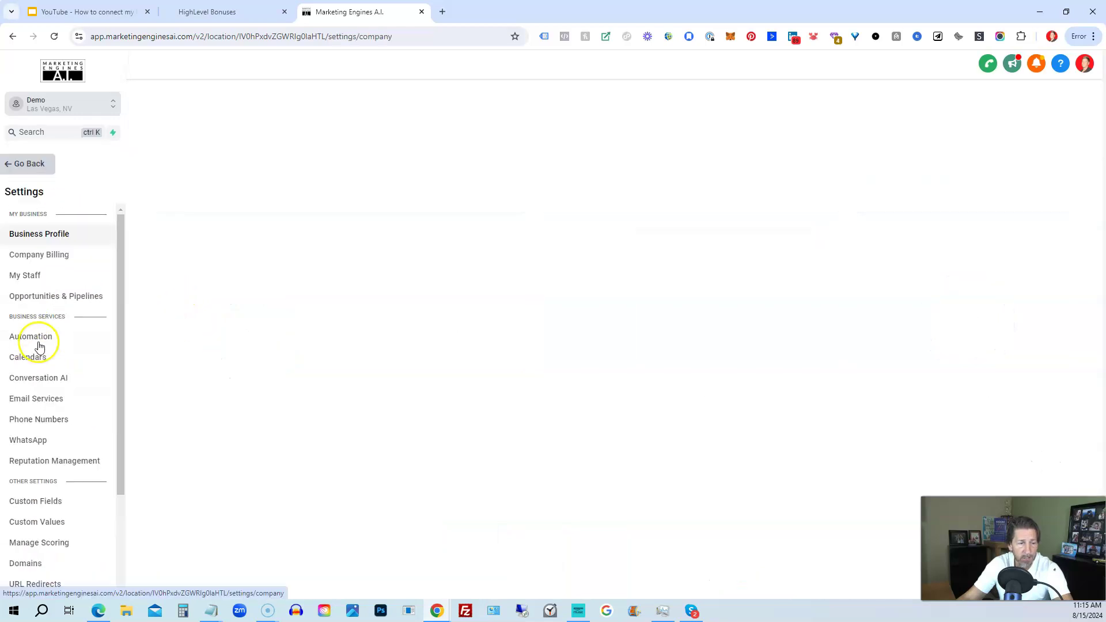
pyautogui.scroll(-3, 26, 527)
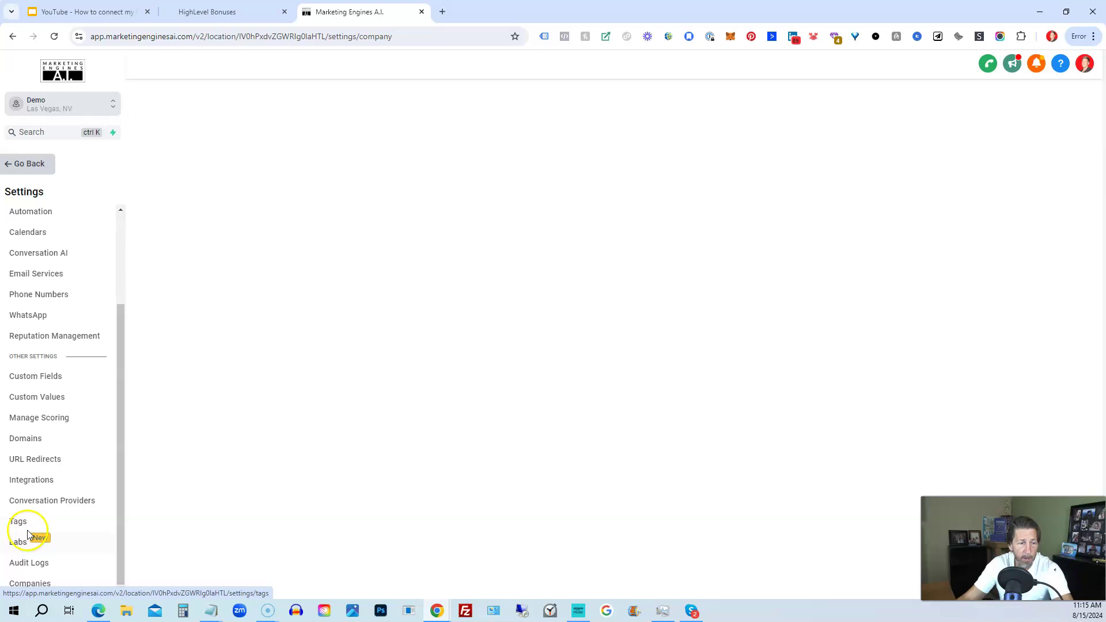
pyautogui.click(23, 479)
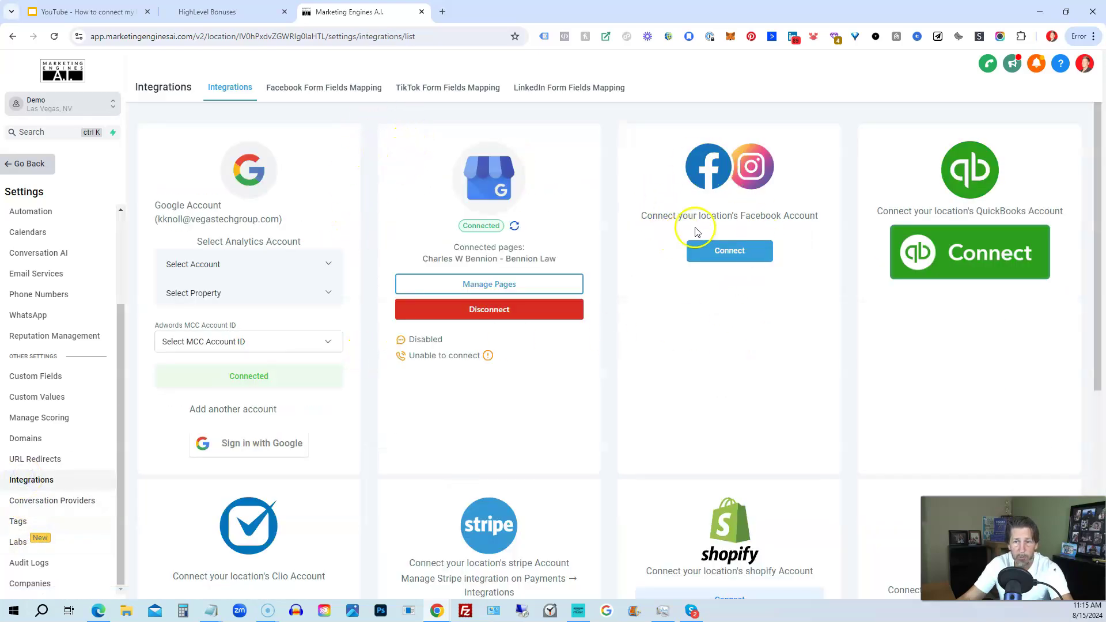
# - Connect Facebook & Instagram, choosing the Vegas Technology Group, LLC. page in the Facebook login
pyautogui.click(729, 253)
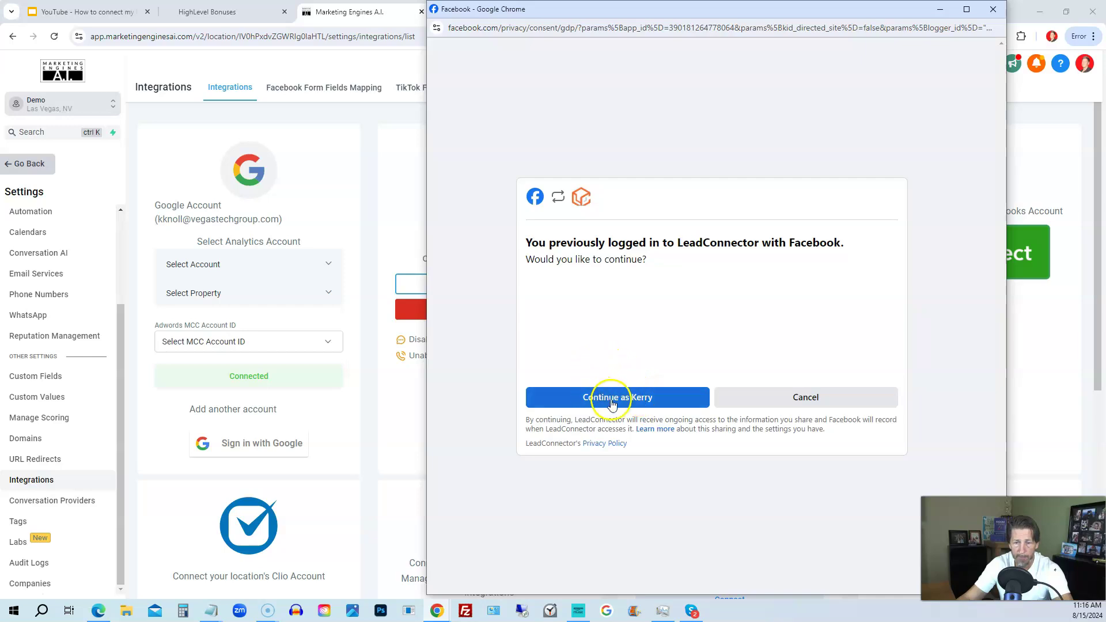
pyautogui.click(631, 405)
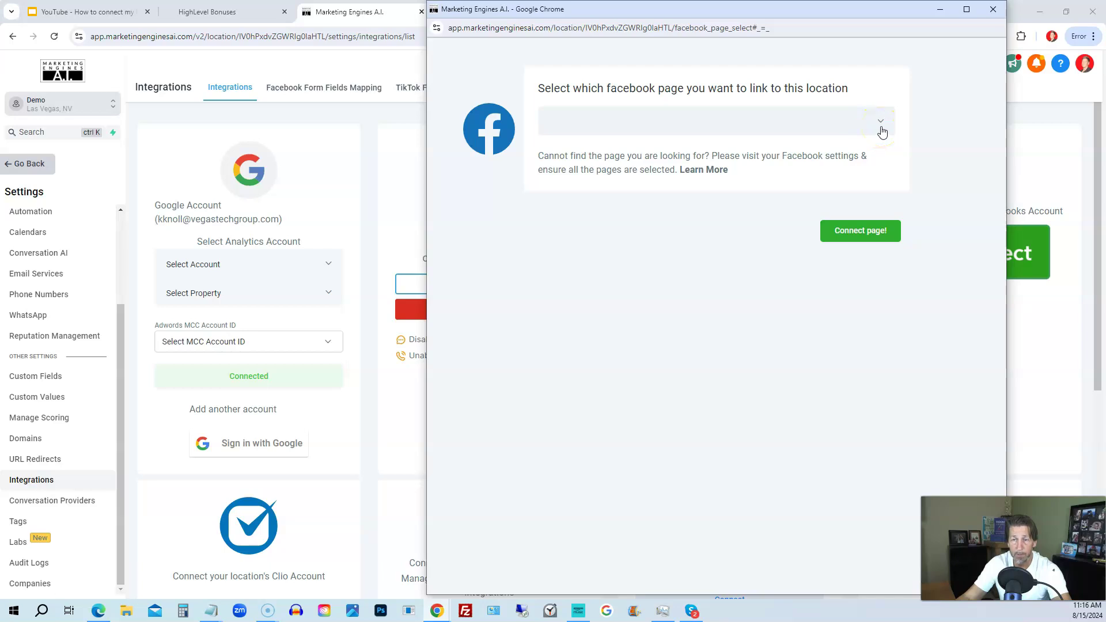
pyautogui.click(882, 132)
pyautogui.scroll(-8, 610, 344)
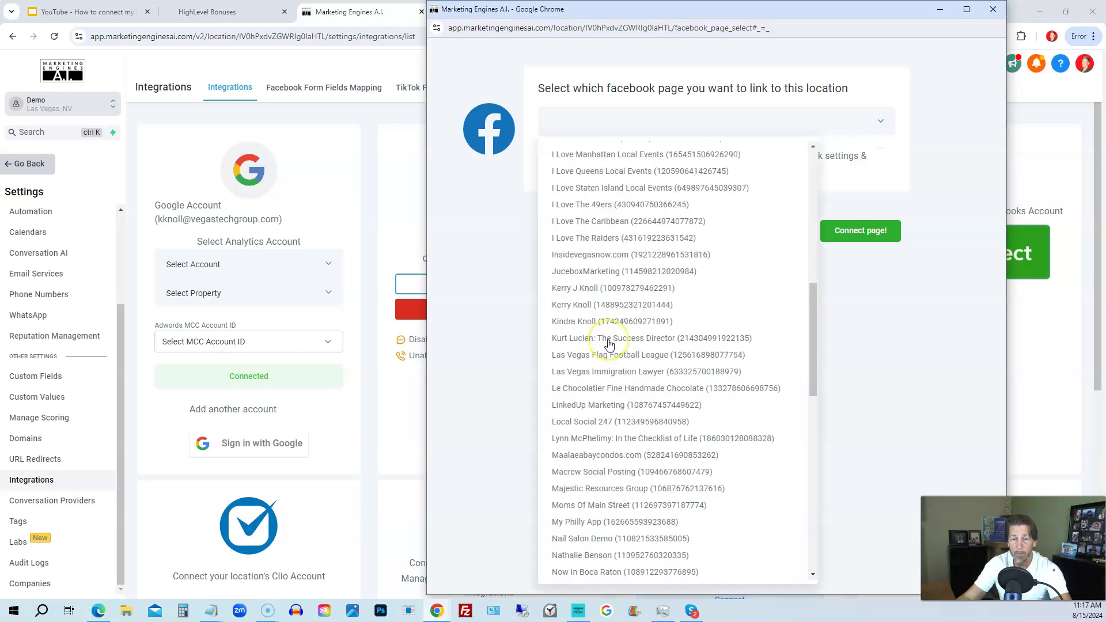
pyautogui.scroll(-5, 609, 344)
pyautogui.scroll(-4, 610, 344)
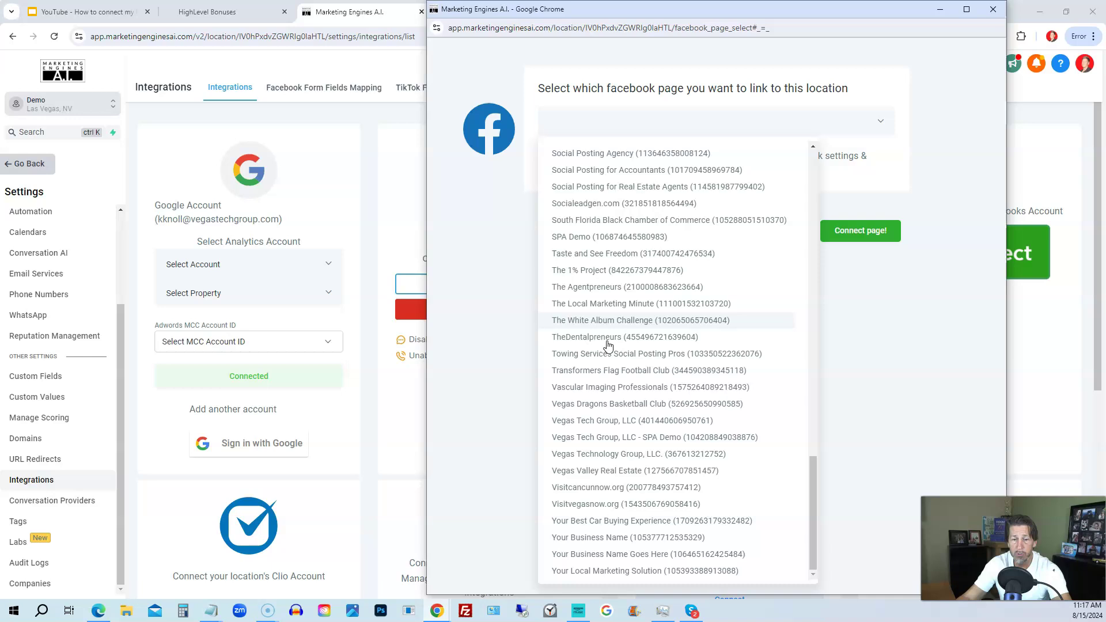
pyautogui.click(581, 459)
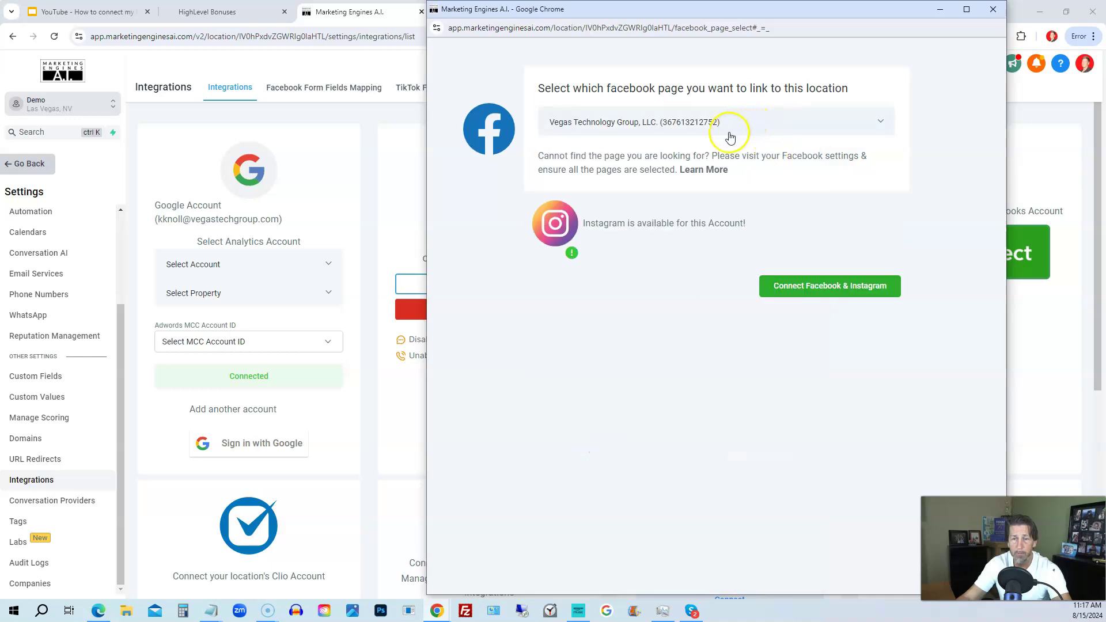
pyautogui.click(813, 291)
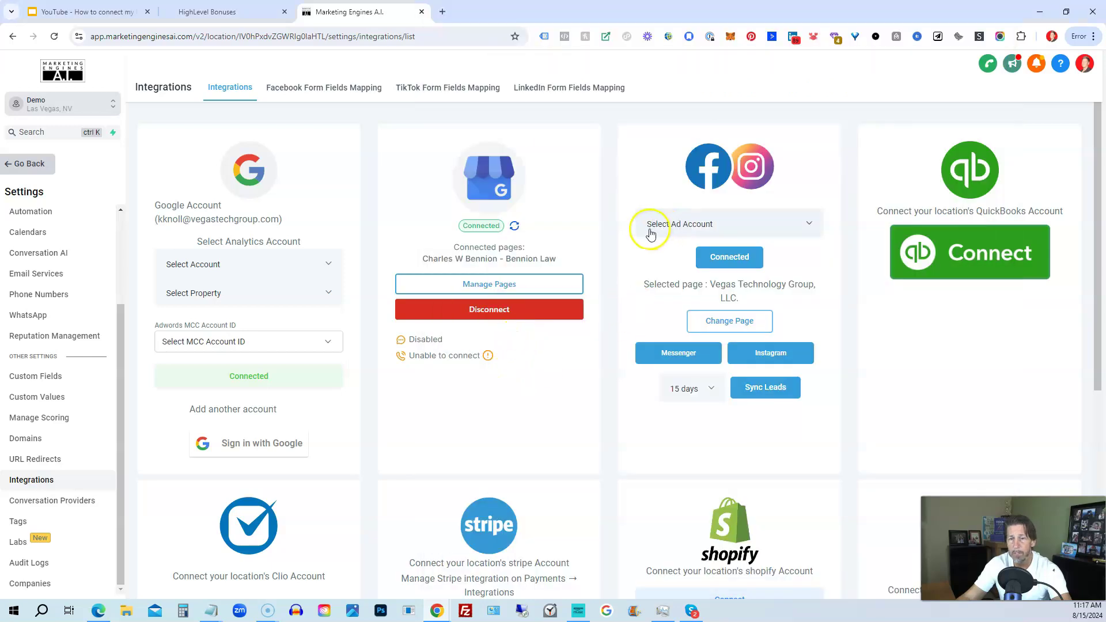
# - Choose Vegas Tech Group, LLC from the Facebook card's Select Ad Account dropdown
pyautogui.click(805, 223)
pyautogui.scroll(-3, 732, 352)
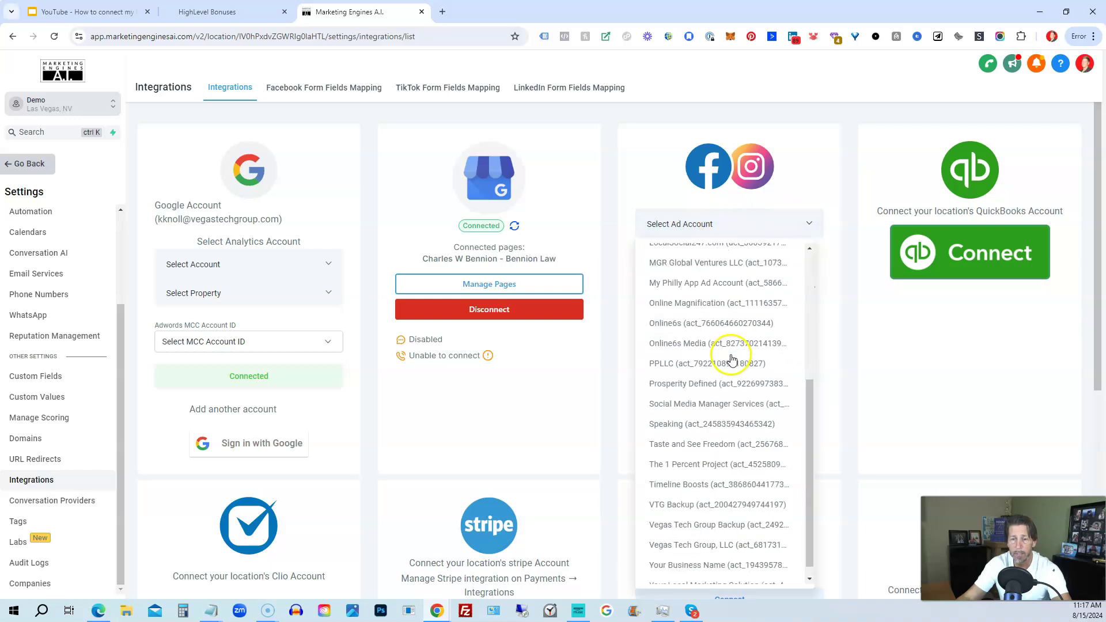
pyautogui.scroll(-2, 715, 449)
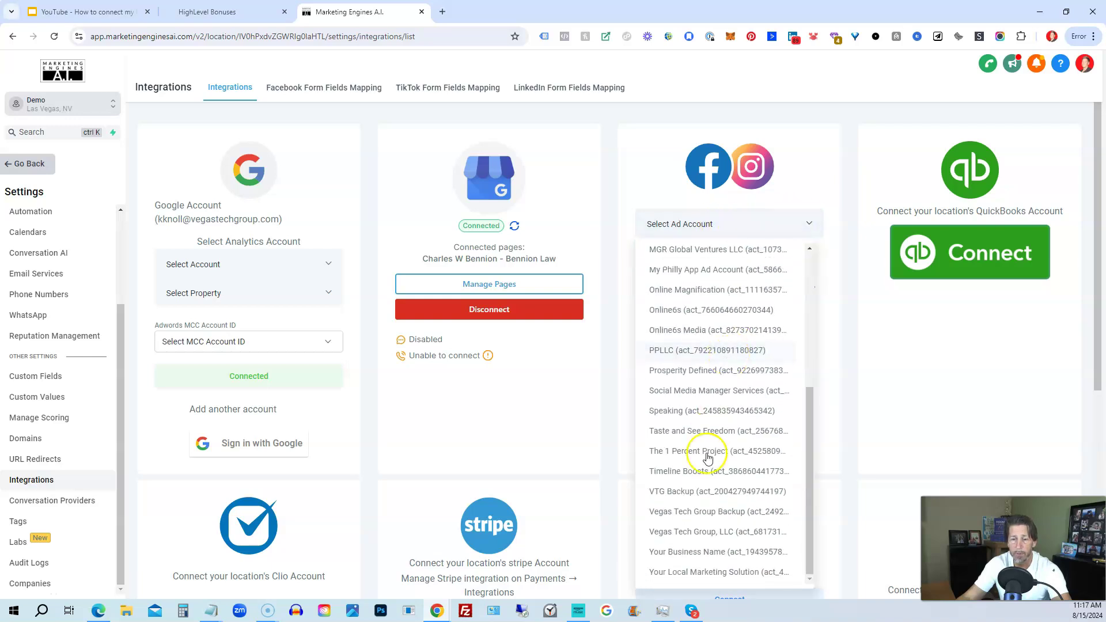
pyautogui.click(712, 533)
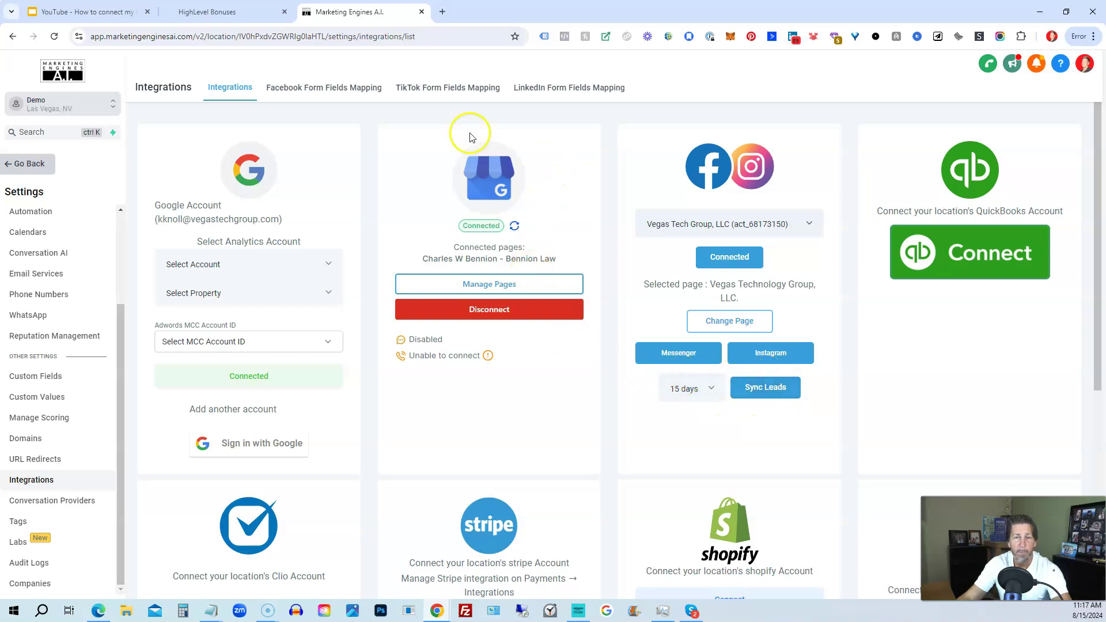
# - Review the 14-Day Trial form's email, name and phone mappings under Facebook Form Fields Mapping
pyautogui.click(305, 92)
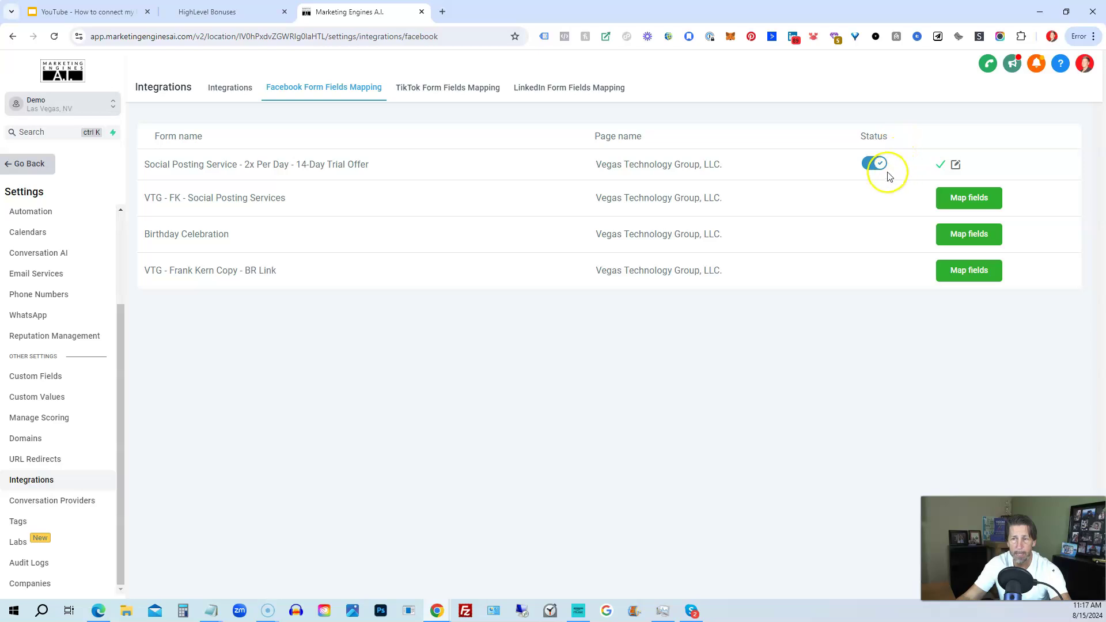
pyautogui.click(956, 167)
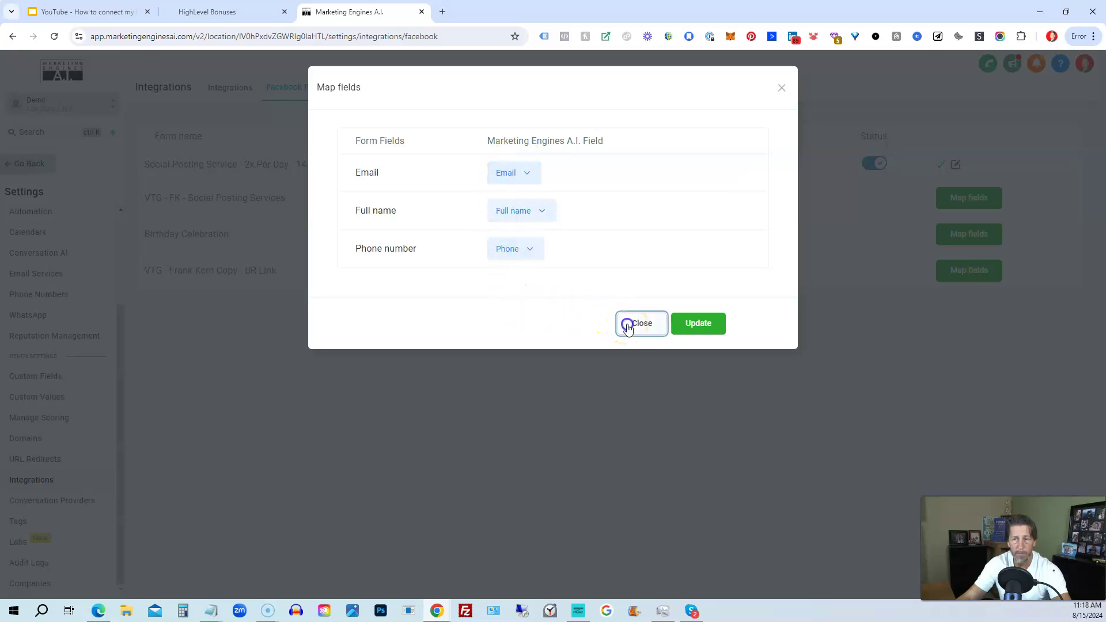
pyautogui.click(628, 328)
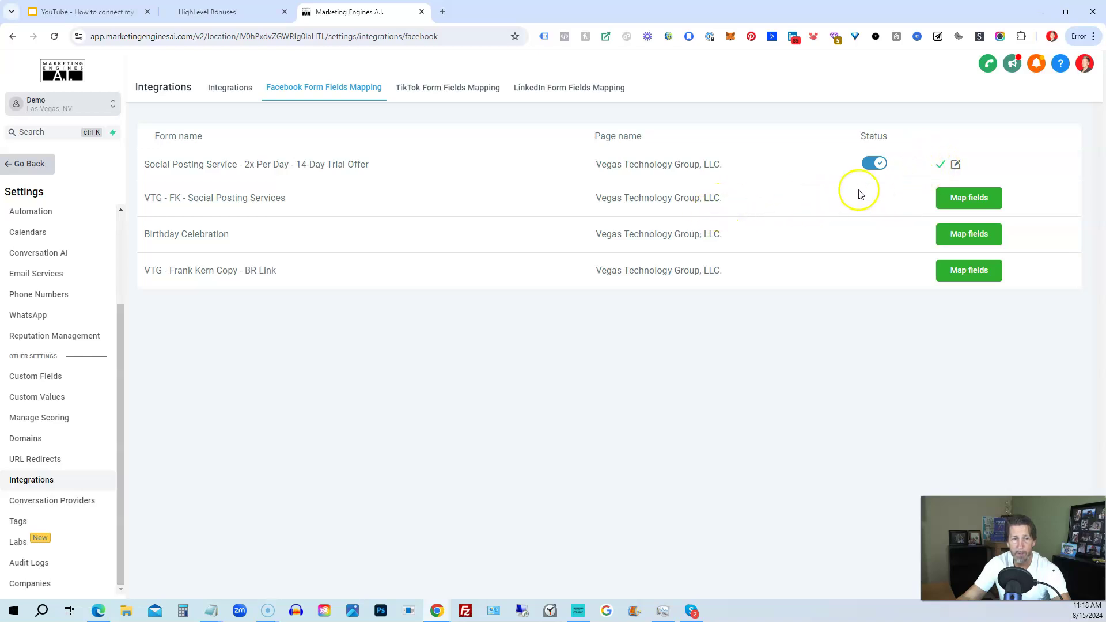
# - Open Map fields for VTG - FK - Social Posting Services, leaving the source parameter unmapped
pyautogui.click(958, 196)
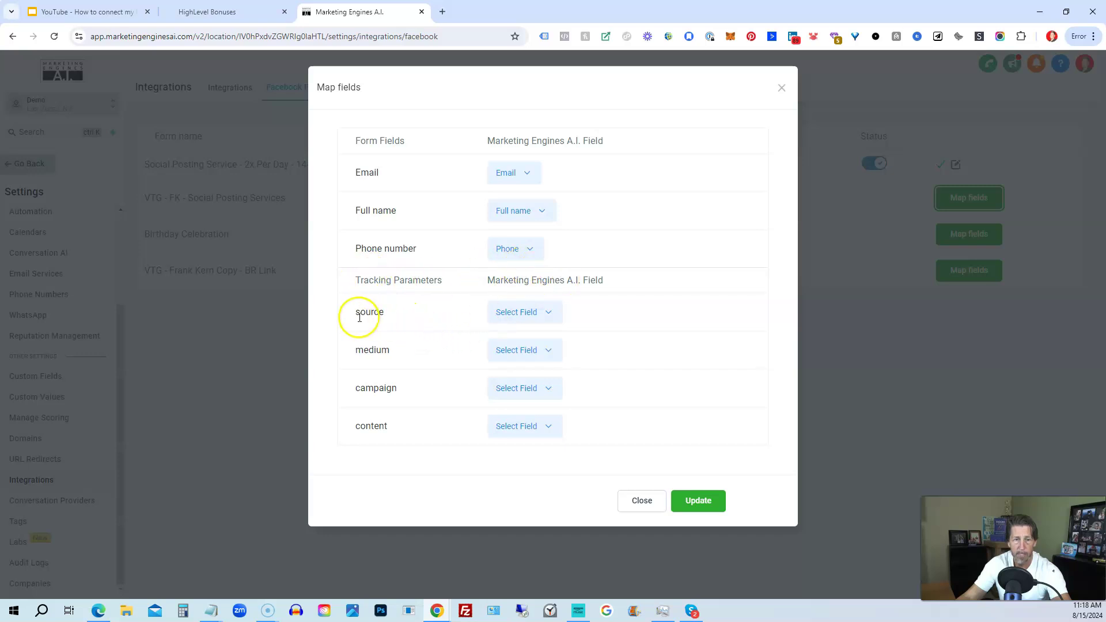
pyautogui.click(543, 312)
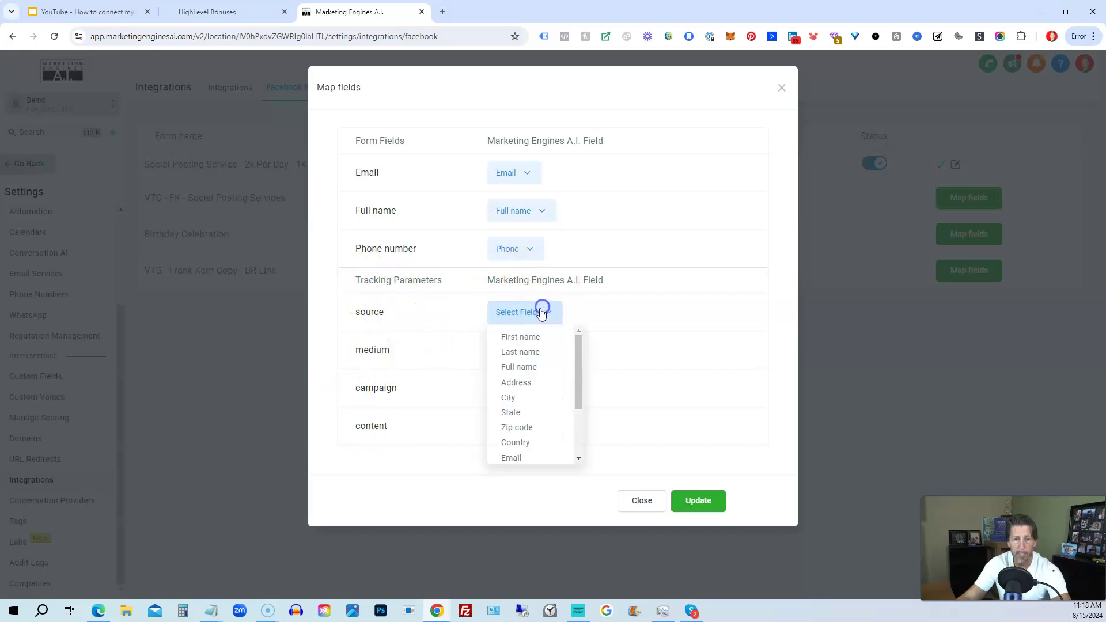
pyautogui.scroll(-2, 523, 372)
pyautogui.scroll(-2, 523, 378)
pyautogui.scroll(3, 524, 390)
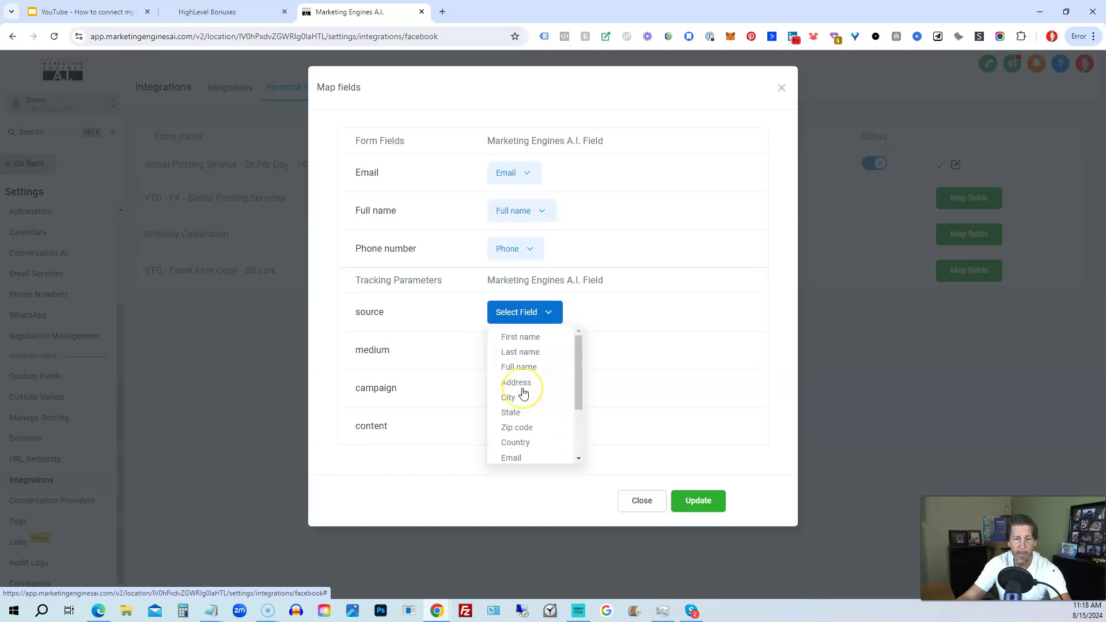
pyautogui.scroll(-1, 511, 358)
pyautogui.scroll(-3, 514, 383)
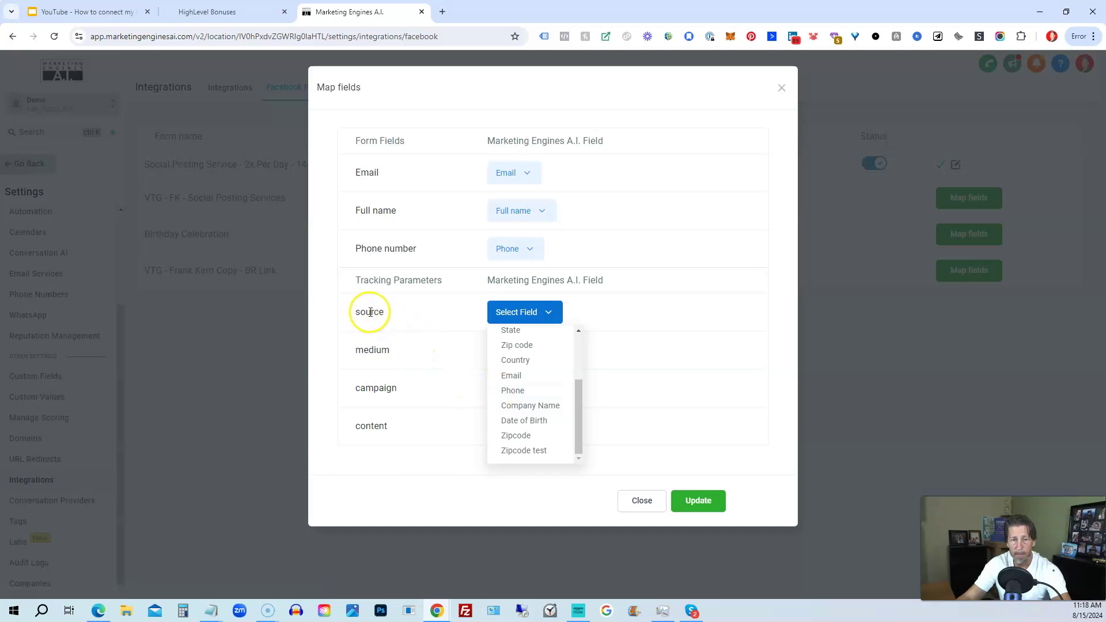
pyautogui.scroll(3, 527, 406)
pyautogui.scroll(-3, 522, 399)
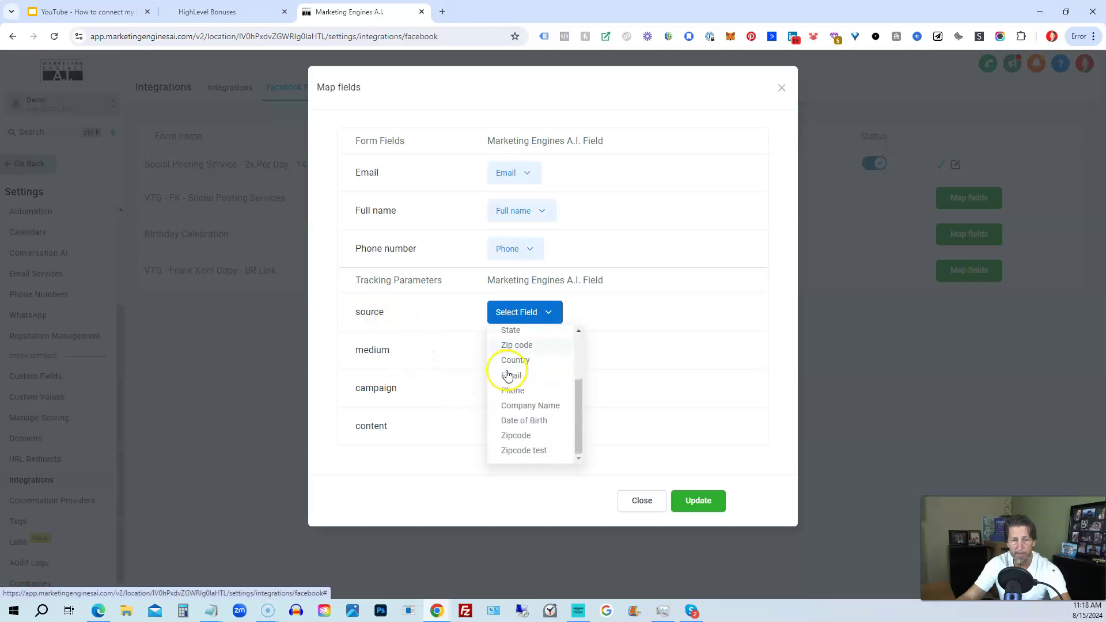
pyautogui.scroll(3, 521, 438)
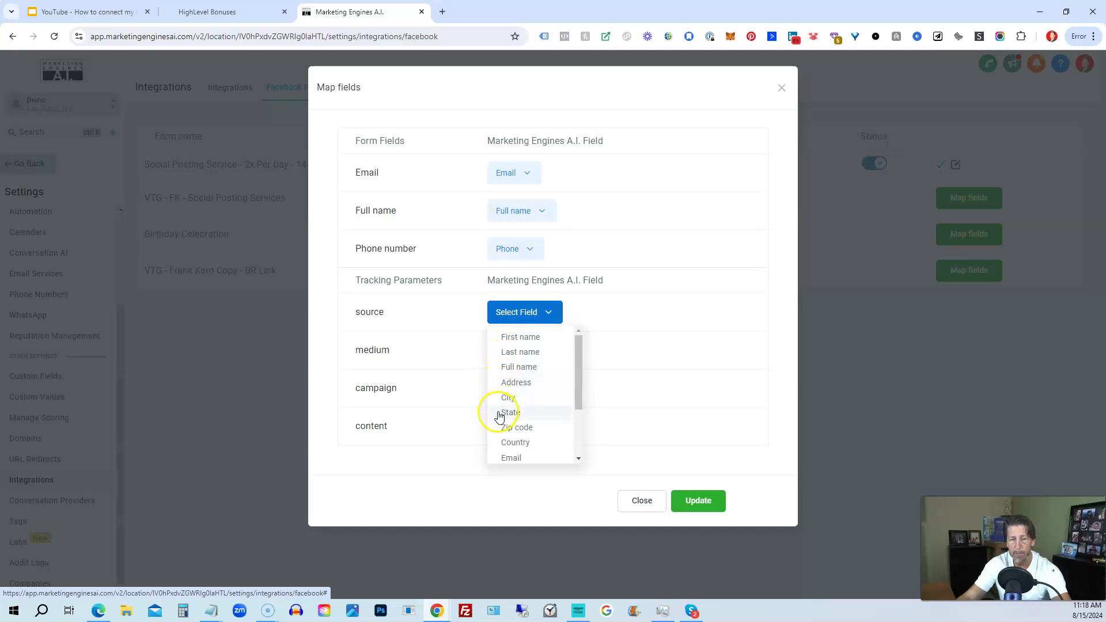
pyautogui.scroll(-1, 499, 420)
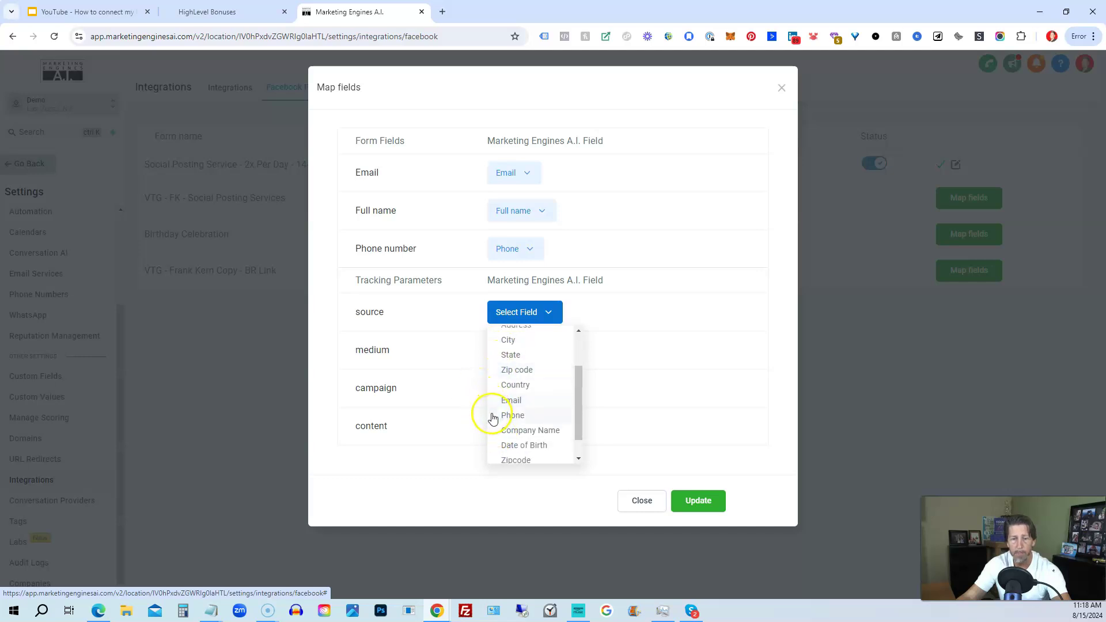
pyautogui.scroll(-1, 492, 419)
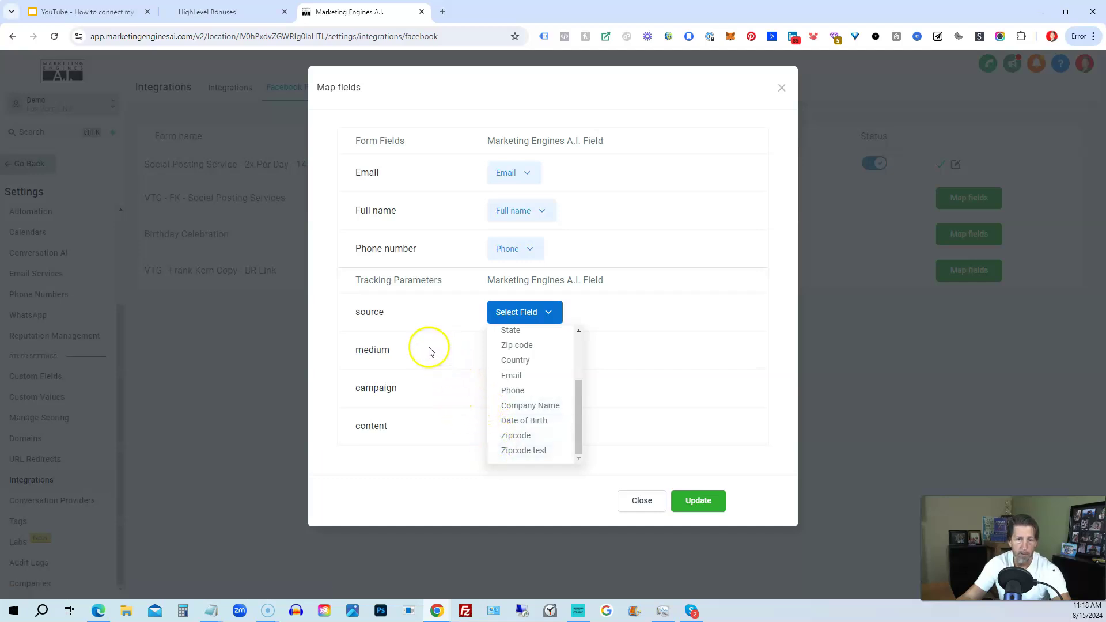
pyautogui.click(361, 315)
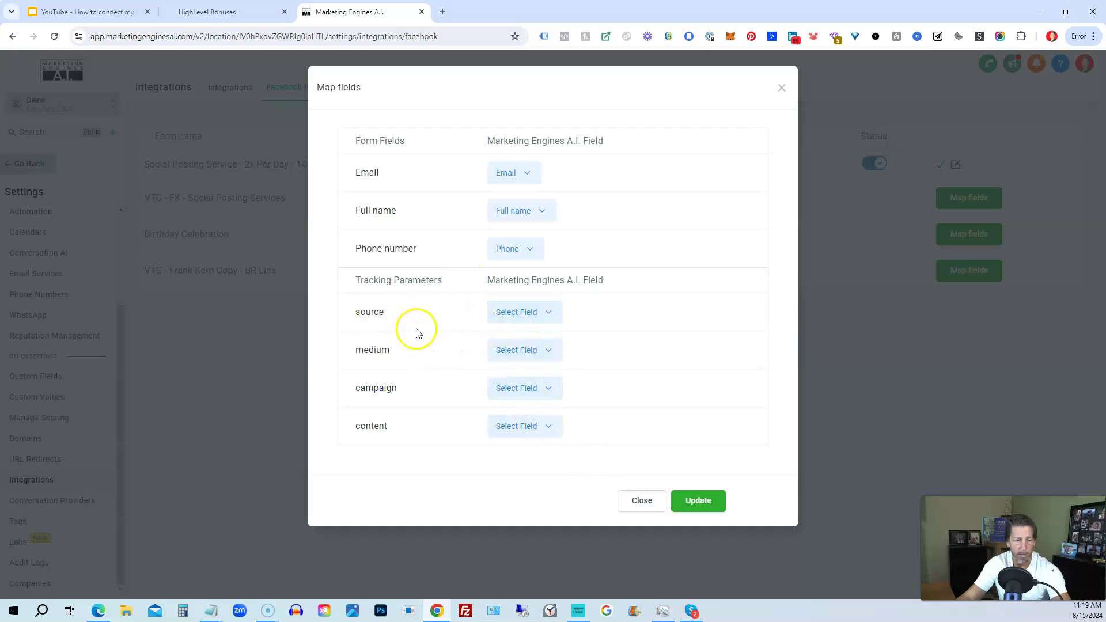
# - Save the VTG - FK form mapping, recheck its source choices, then switch its Status off
pyautogui.click(699, 507)
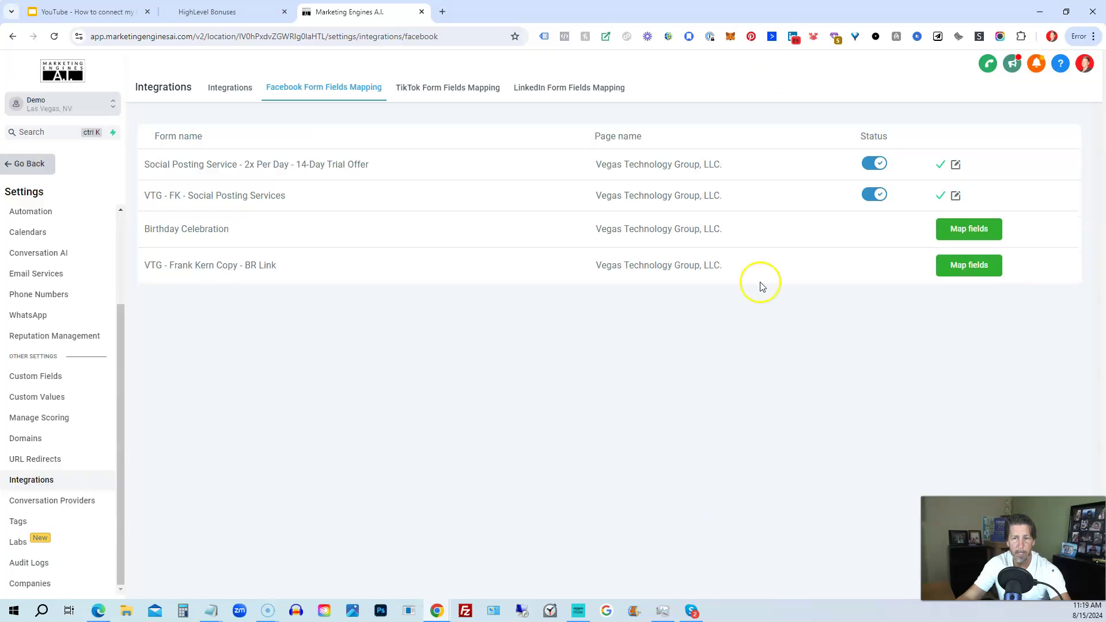
pyautogui.click(956, 197)
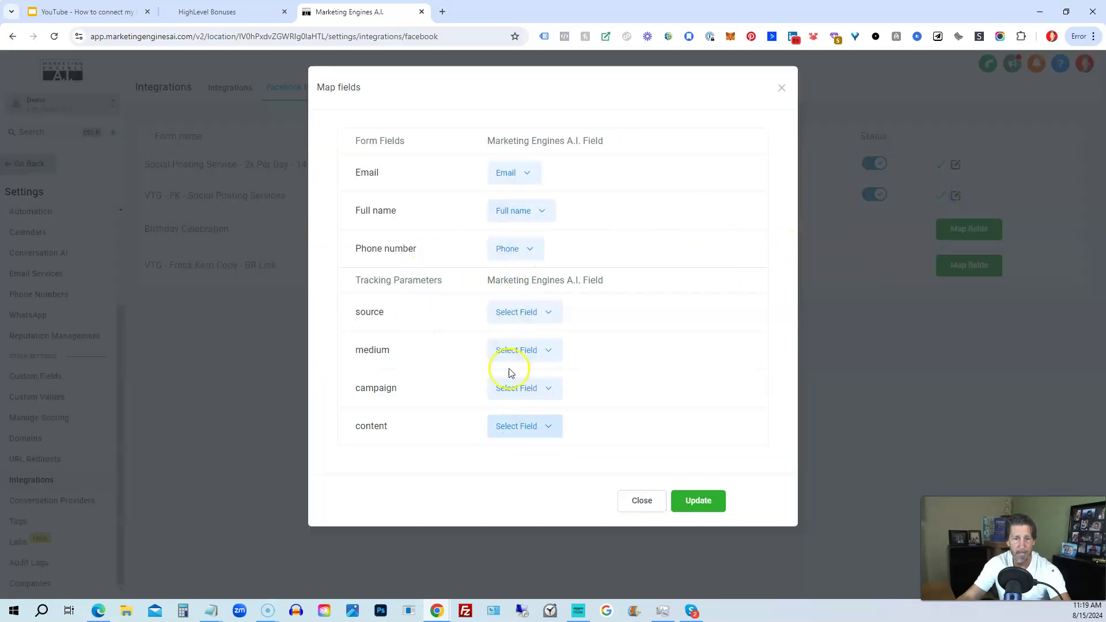
pyautogui.click(530, 311)
pyautogui.click(621, 332)
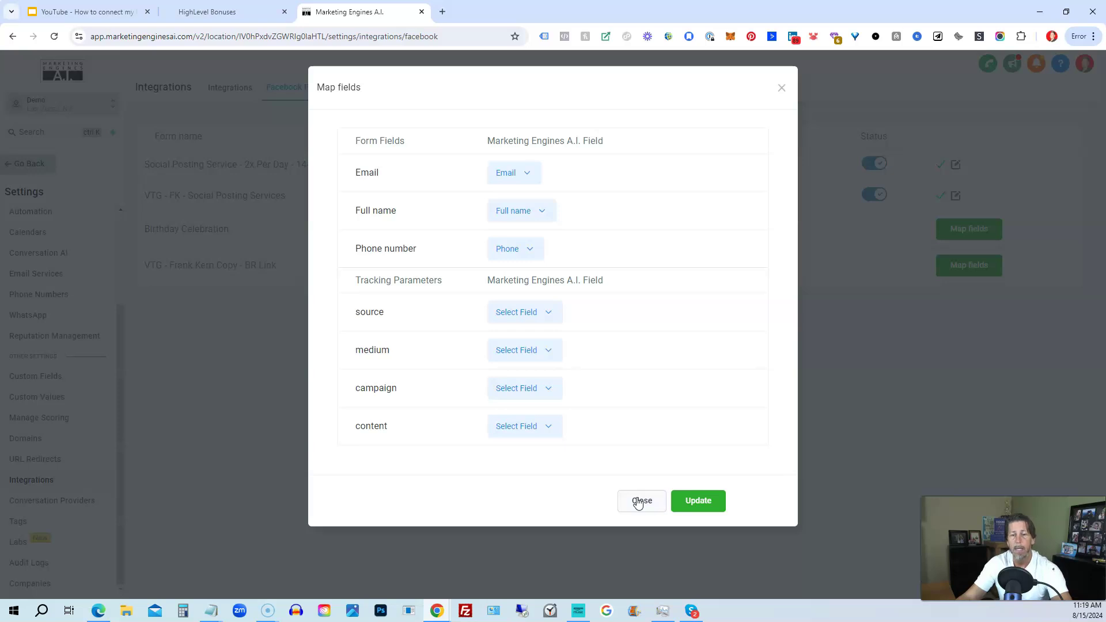
pyautogui.click(640, 501)
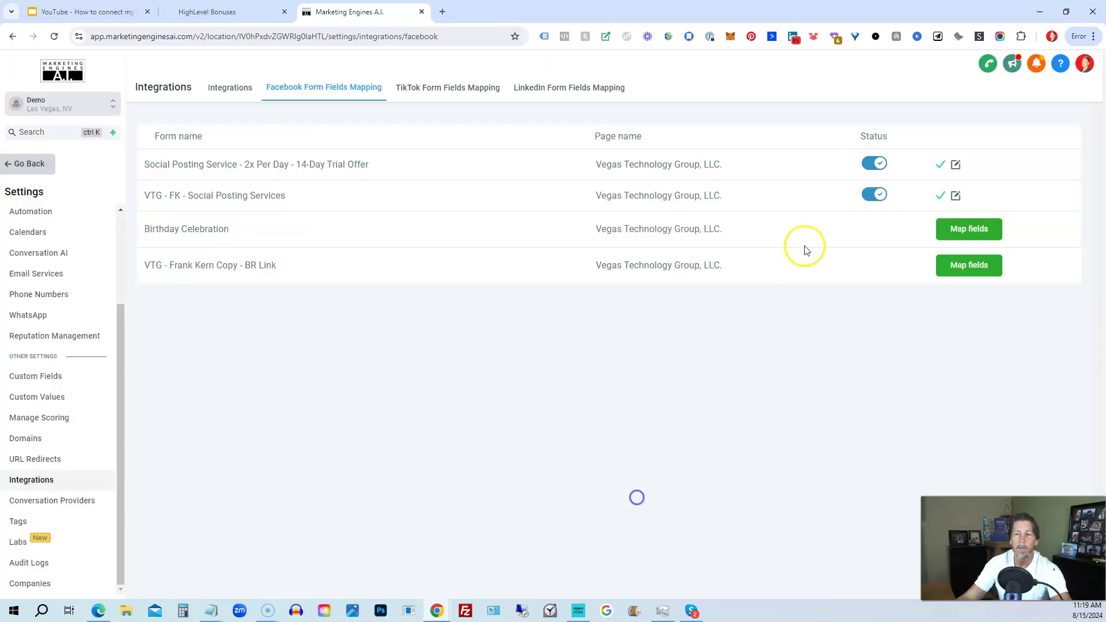
pyautogui.click(873, 199)
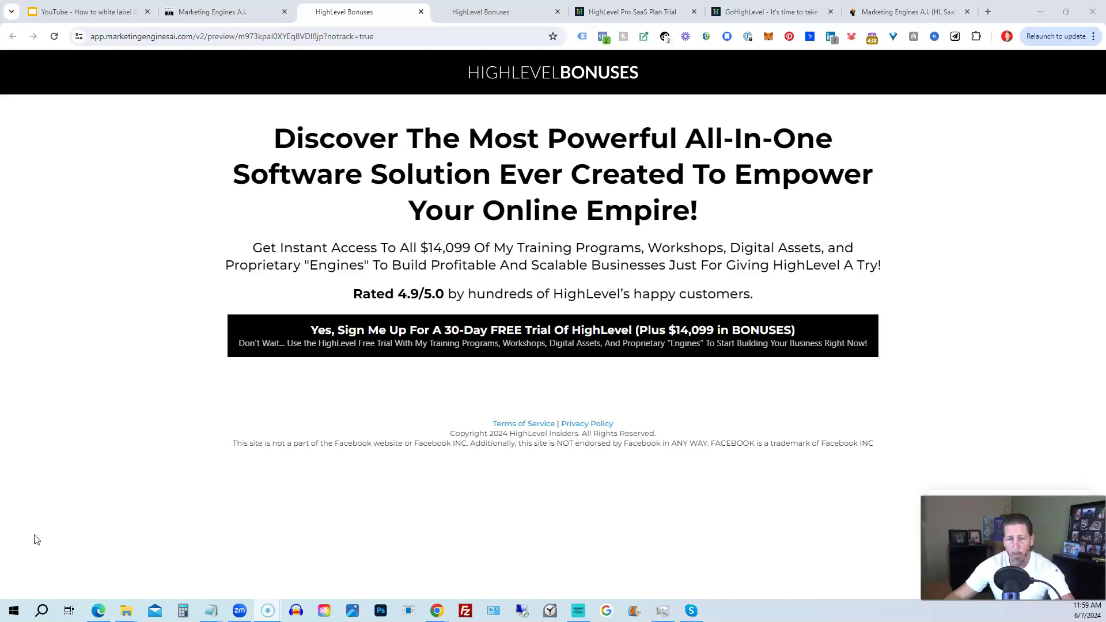
# - Preview the 'Yes, Sign Me Up' trial form, then return to the full bonuses sales page
pyautogui.click(412, 353)
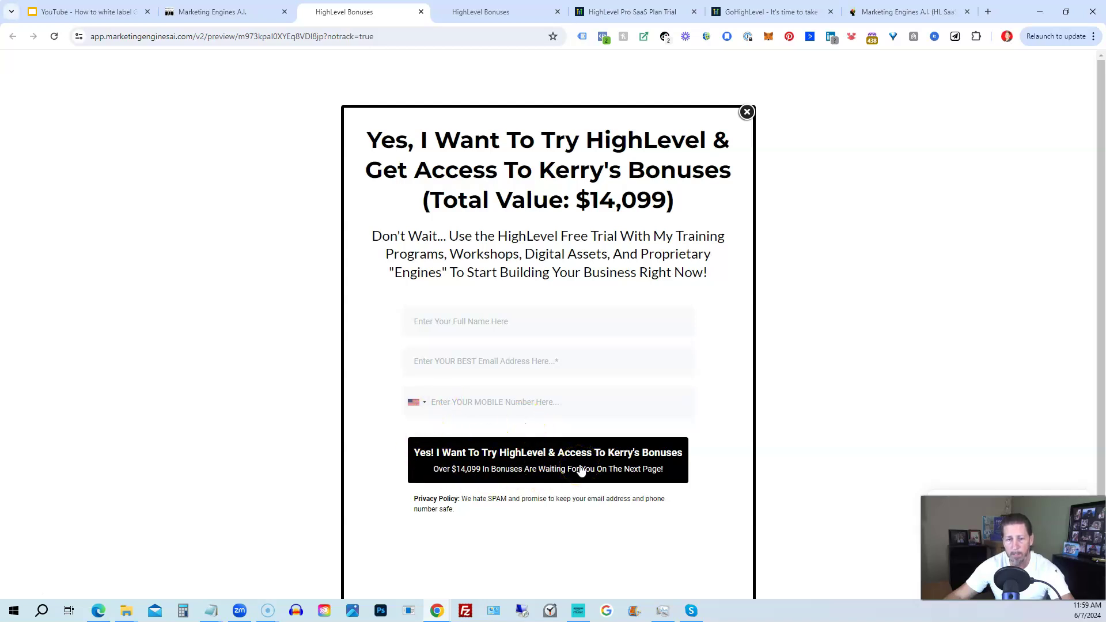
pyautogui.click(494, 12)
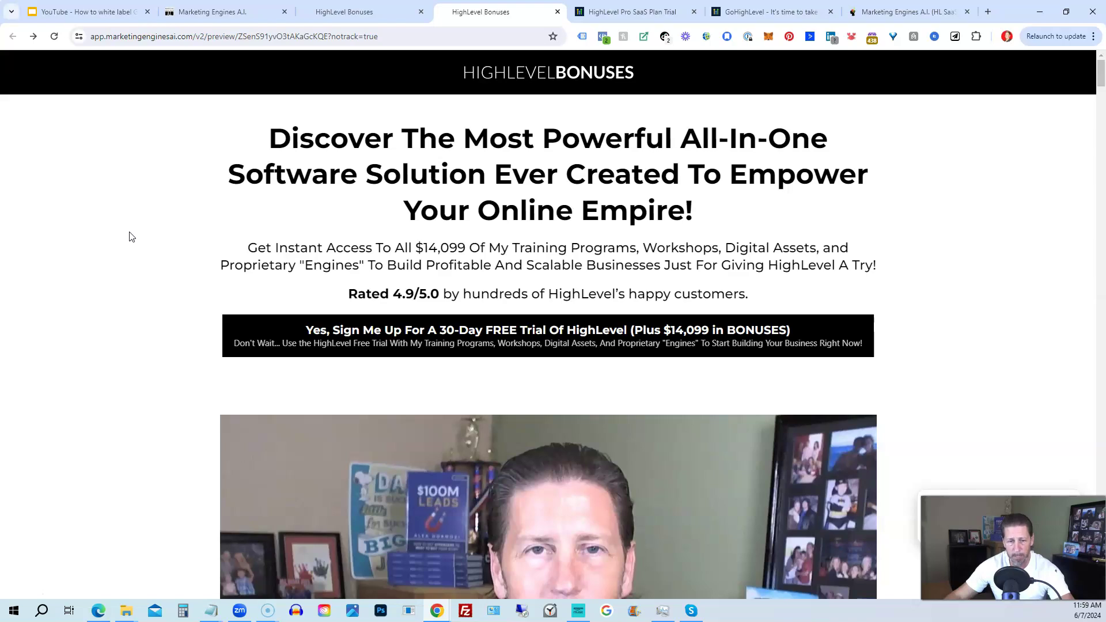
# - Scroll past the intro video to the 'What Will You Get During Your Free Trial?' section
pyautogui.scroll(-1, 131, 237)
pyautogui.scroll(-1, 130, 237)
pyautogui.scroll(-1, 129, 238)
pyautogui.scroll(-2, 129, 239)
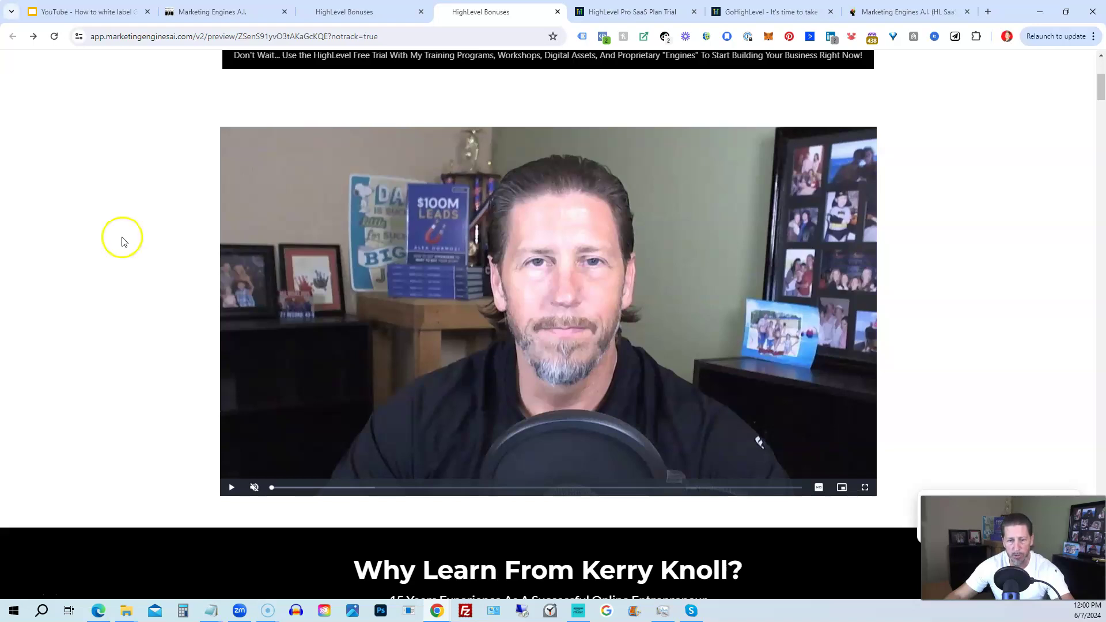
pyautogui.scroll(-4, 121, 241)
pyautogui.scroll(-2, 120, 243)
pyautogui.scroll(-1, 120, 243)
pyautogui.scroll(-3, 119, 243)
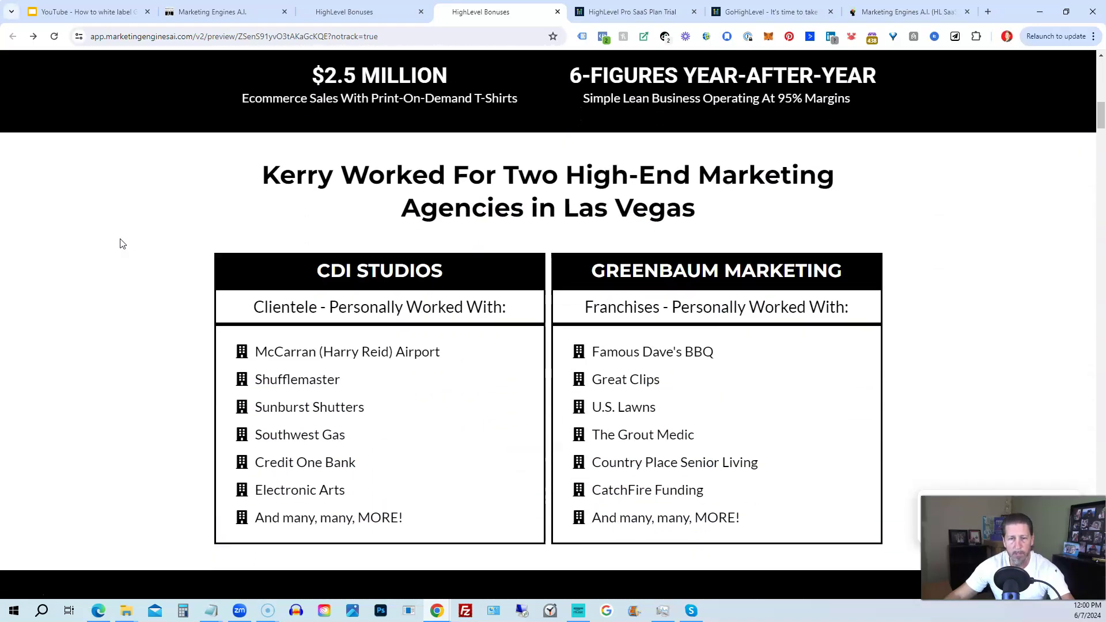
pyautogui.scroll(-3, 118, 245)
pyautogui.scroll(-3, 118, 246)
pyautogui.scroll(-2, 117, 247)
pyautogui.scroll(-1, 117, 247)
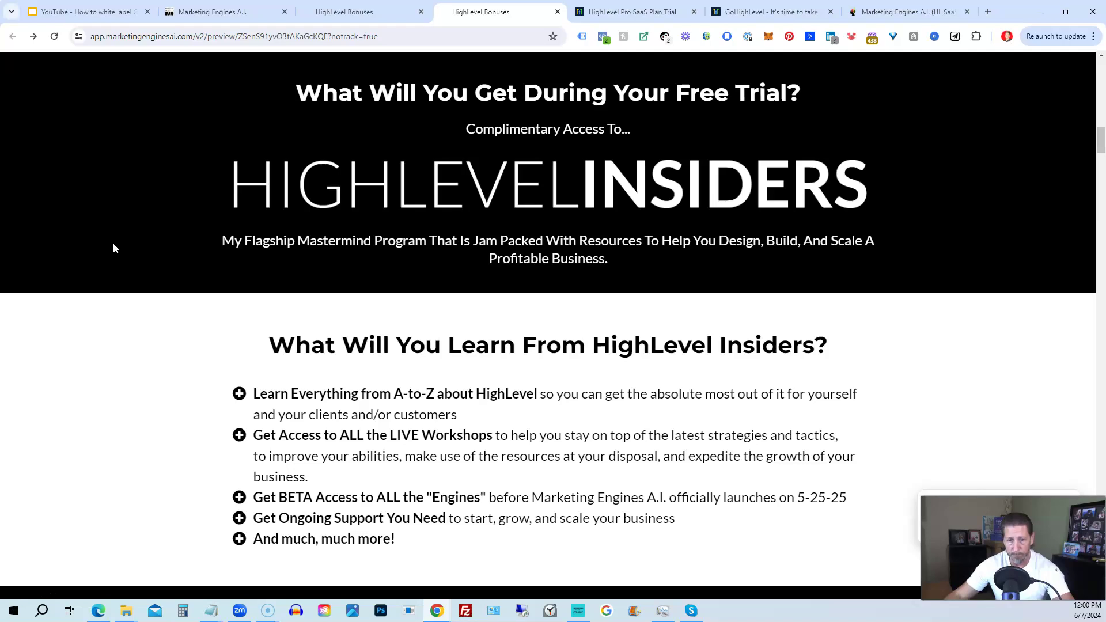
# - Scroll through Training Programs and BETA Access to the $299.99 A.I. Customer Referral Engine bonus
pyautogui.scroll(-2, 121, 279)
pyautogui.scroll(-3, 121, 282)
pyautogui.scroll(-2, 116, 283)
pyautogui.scroll(-2, 116, 281)
pyautogui.scroll(-1, 114, 281)
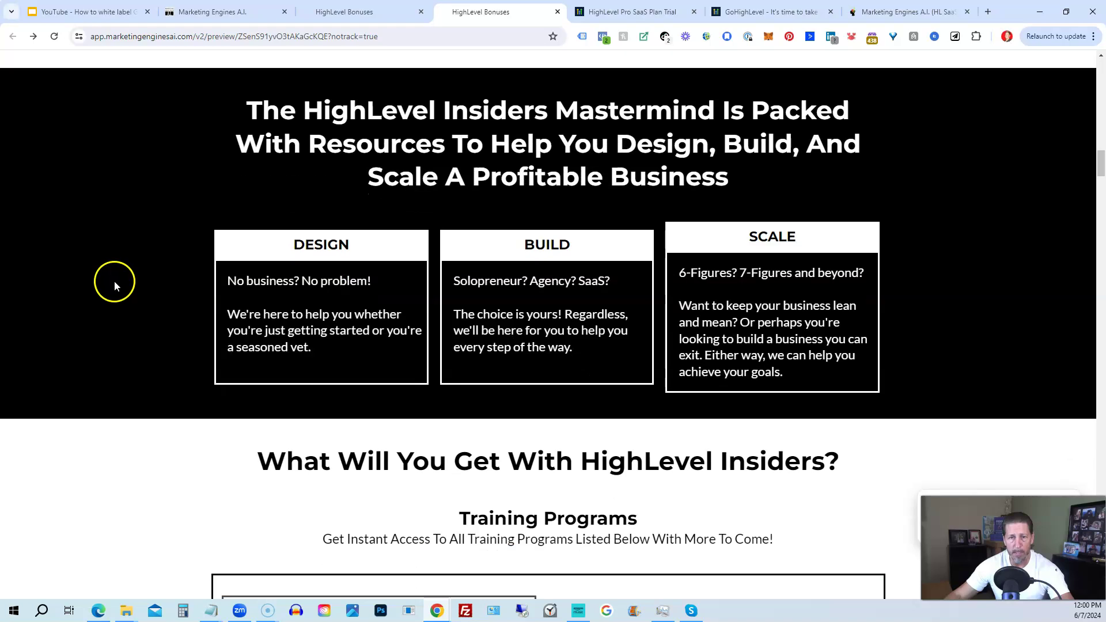
pyautogui.scroll(-2, 113, 280)
pyautogui.scroll(-1, 113, 281)
pyautogui.scroll(-2, 113, 283)
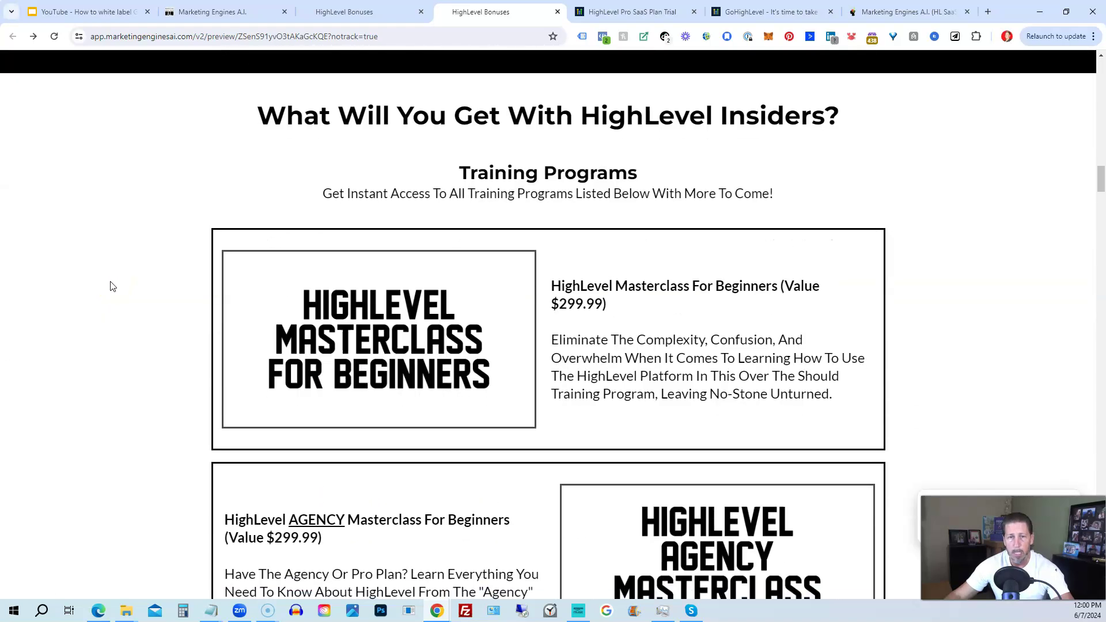
pyautogui.scroll(-1, 112, 287)
pyautogui.scroll(-1, 112, 286)
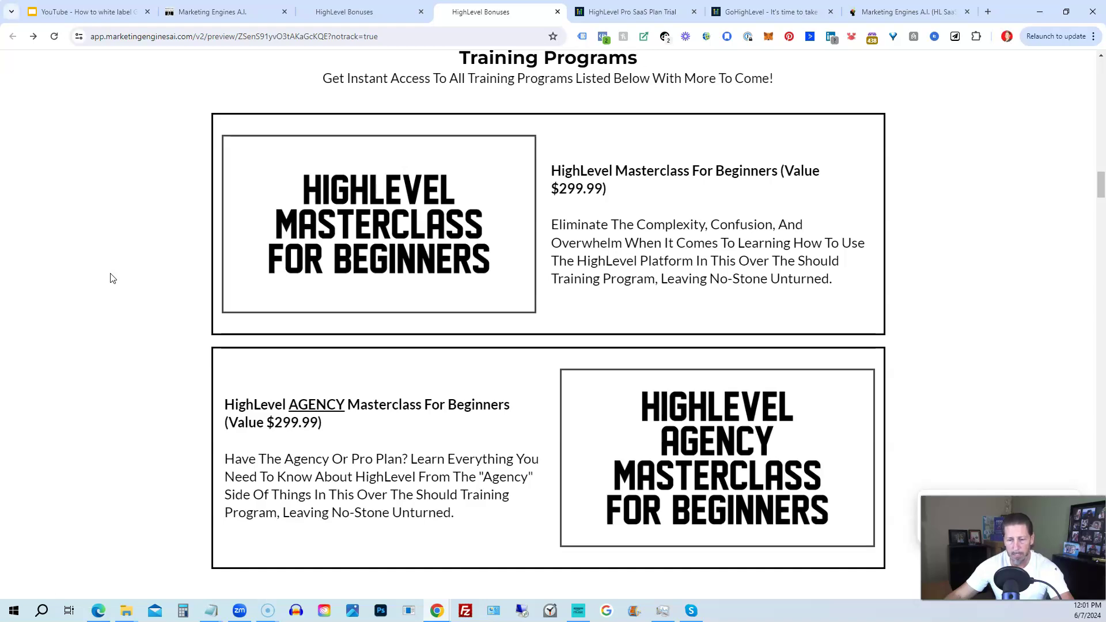
pyautogui.scroll(-3, 111, 279)
pyautogui.scroll(-3, 108, 281)
pyautogui.scroll(-2, 107, 282)
pyautogui.scroll(-1, 106, 283)
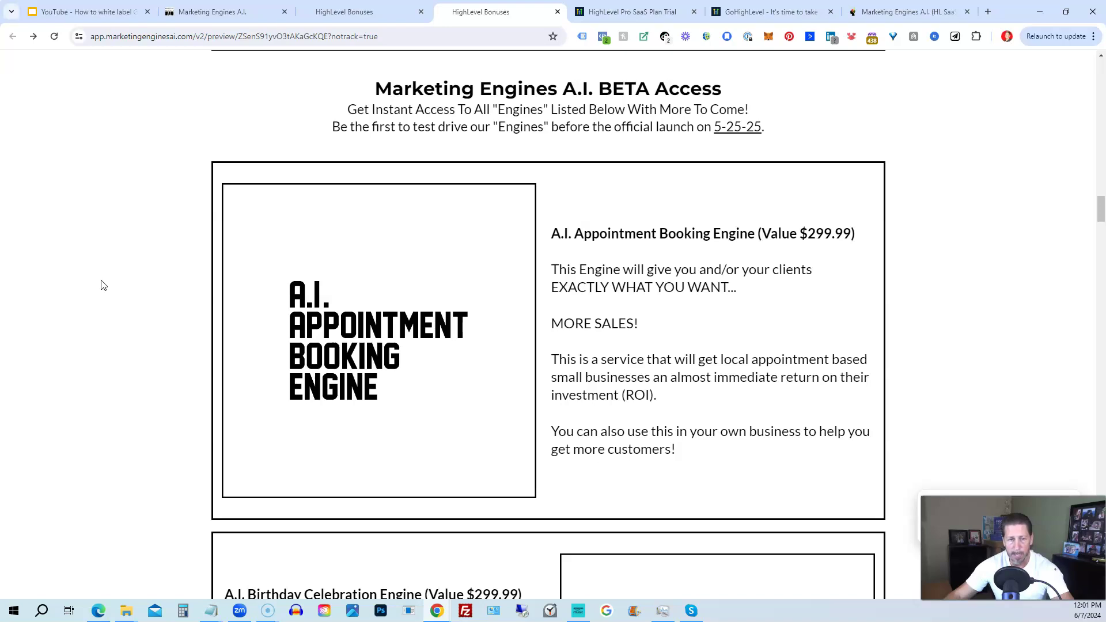
pyautogui.scroll(-2, 103, 286)
pyautogui.scroll(-4, 102, 285)
pyautogui.scroll(-2, 102, 285)
pyautogui.scroll(-1, 102, 286)
pyautogui.scroll(-3, 101, 287)
pyautogui.scroll(-3, 99, 288)
pyautogui.scroll(-3, 98, 289)
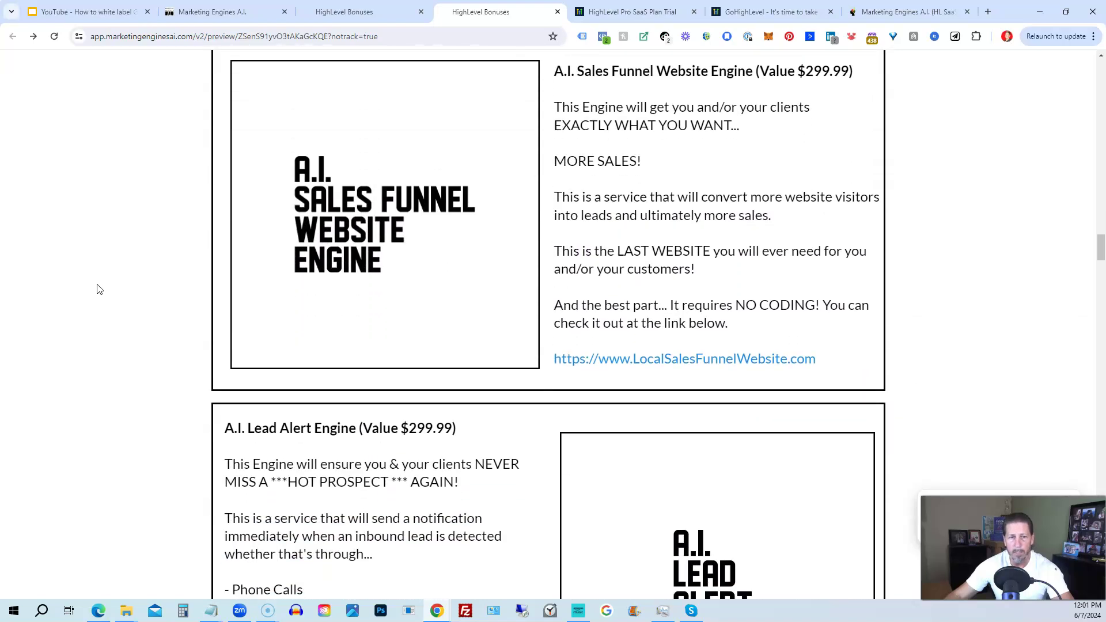
pyautogui.scroll(-2, 98, 290)
pyautogui.scroll(-1, 98, 289)
pyautogui.scroll(-2, 98, 289)
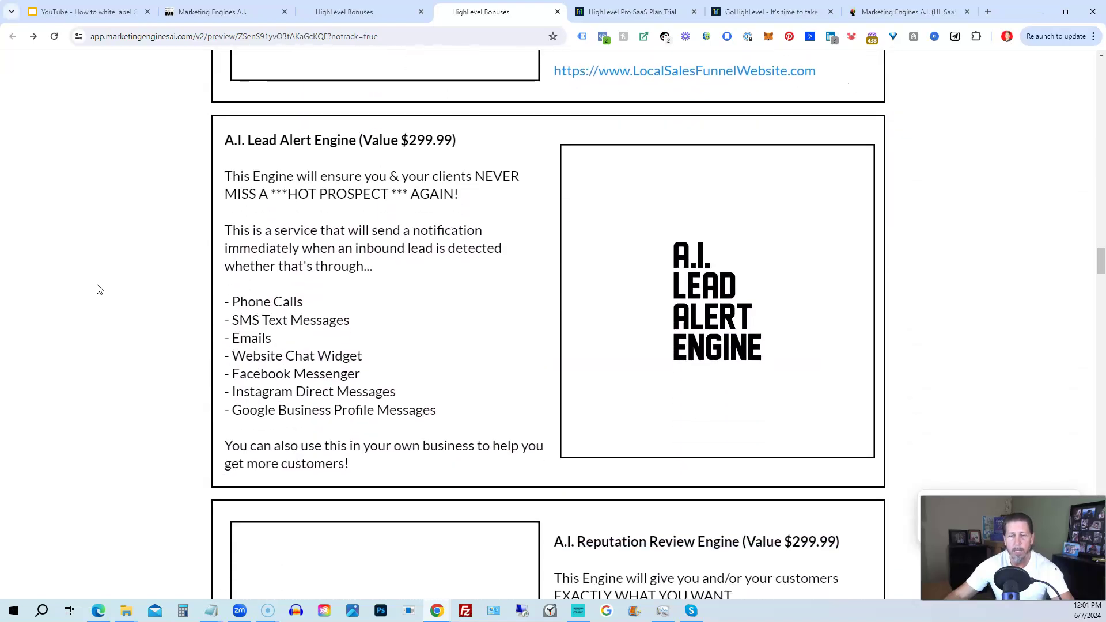
pyautogui.scroll(-3, 98, 289)
pyautogui.scroll(-3, 98, 290)
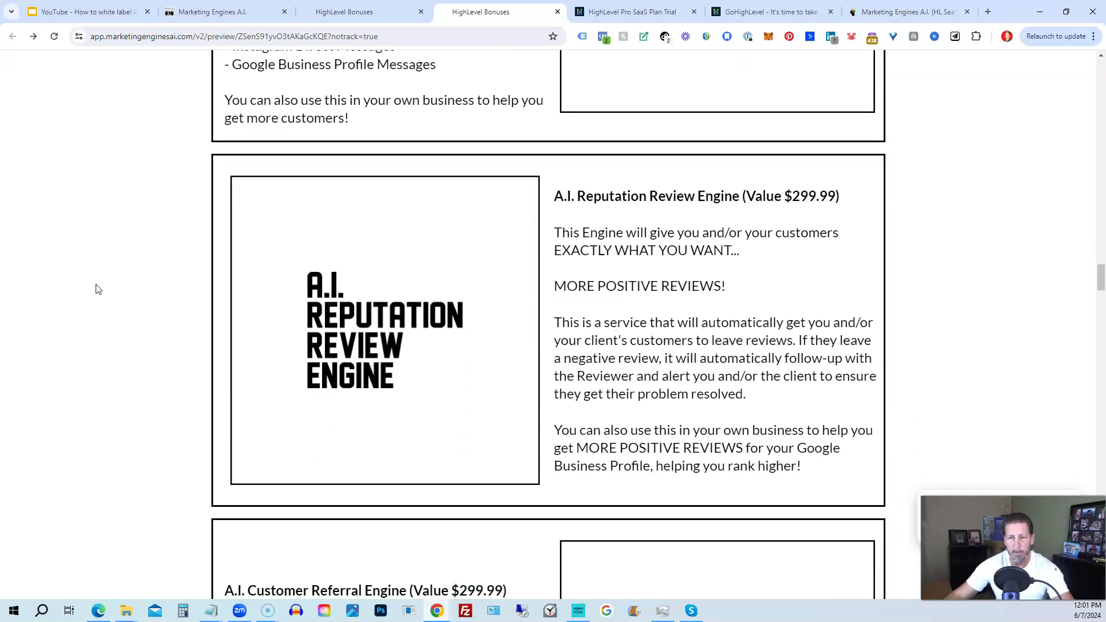
pyautogui.scroll(-4, 98, 289)
pyautogui.scroll(-2, 97, 291)
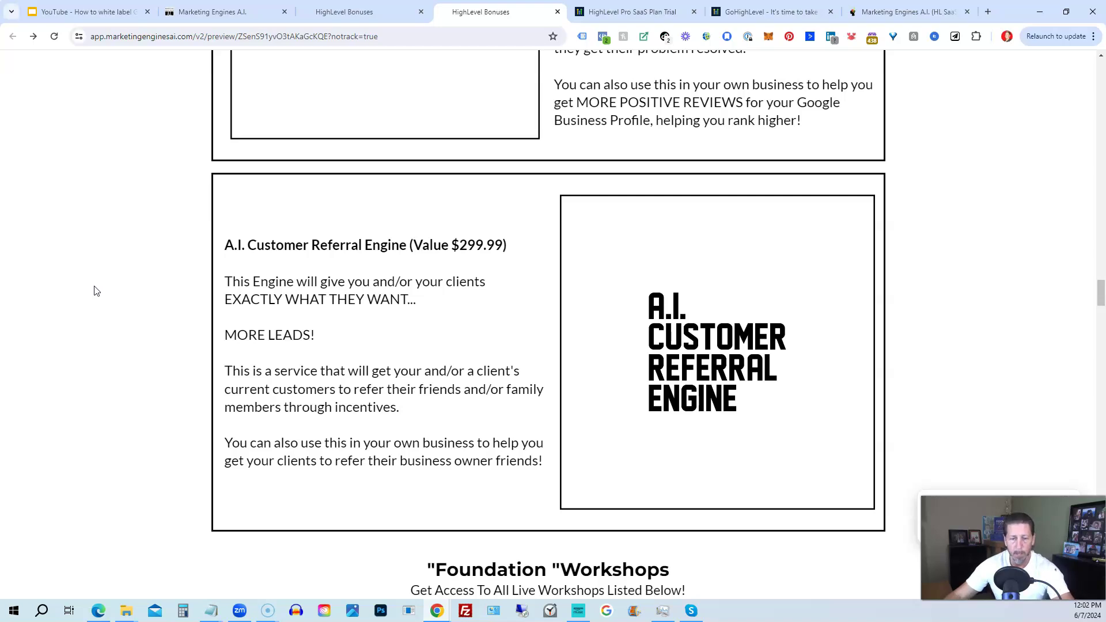
# - Scroll until the Foundation Workshops topics and Marketing Engine Workshops heading are visible
pyautogui.scroll(-2, 97, 291)
pyautogui.scroll(-2, 96, 291)
pyautogui.scroll(-3, 96, 291)
pyautogui.scroll(-1, 96, 291)
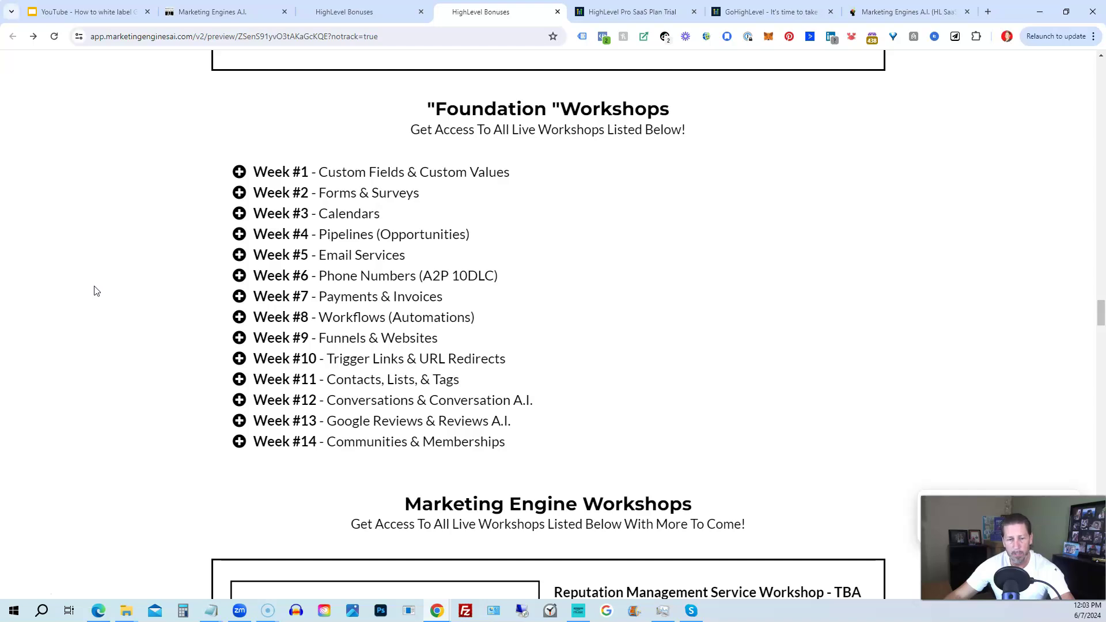
# - Scroll through the Reputation Management, Customer Referral and Birthday Marketing workshop cards, each $299.99
pyautogui.scroll(-3, 97, 291)
pyautogui.scroll(-3, 96, 291)
pyautogui.scroll(-1, 96, 291)
pyautogui.scroll(-1, 97, 291)
pyautogui.scroll(1, 96, 291)
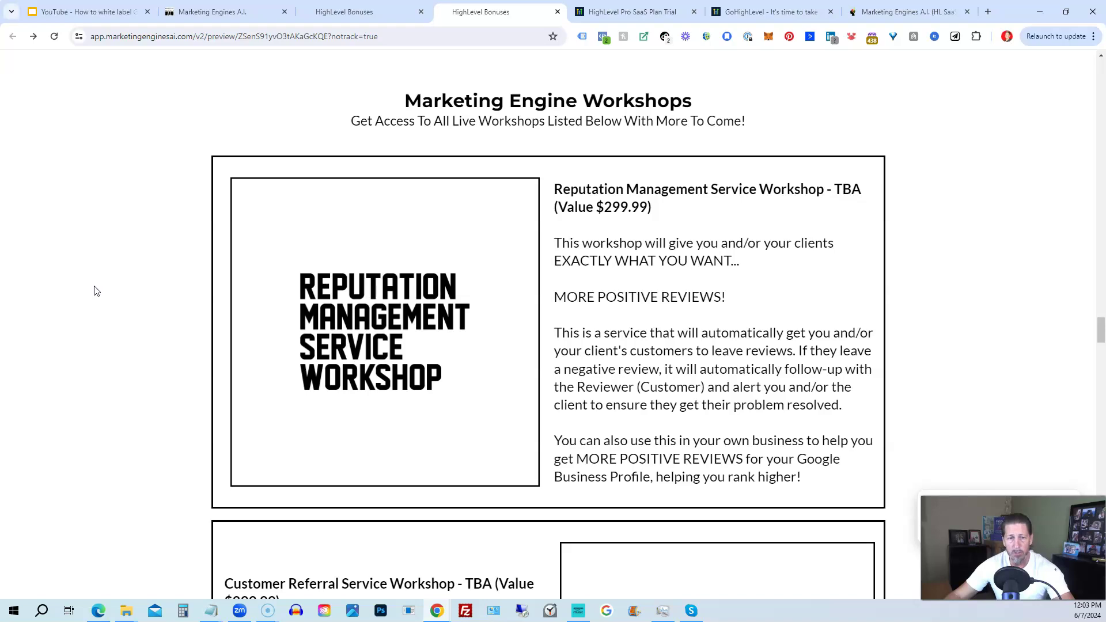
pyautogui.scroll(-2, 96, 291)
pyautogui.scroll(-4, 97, 291)
pyautogui.scroll(-4, 96, 292)
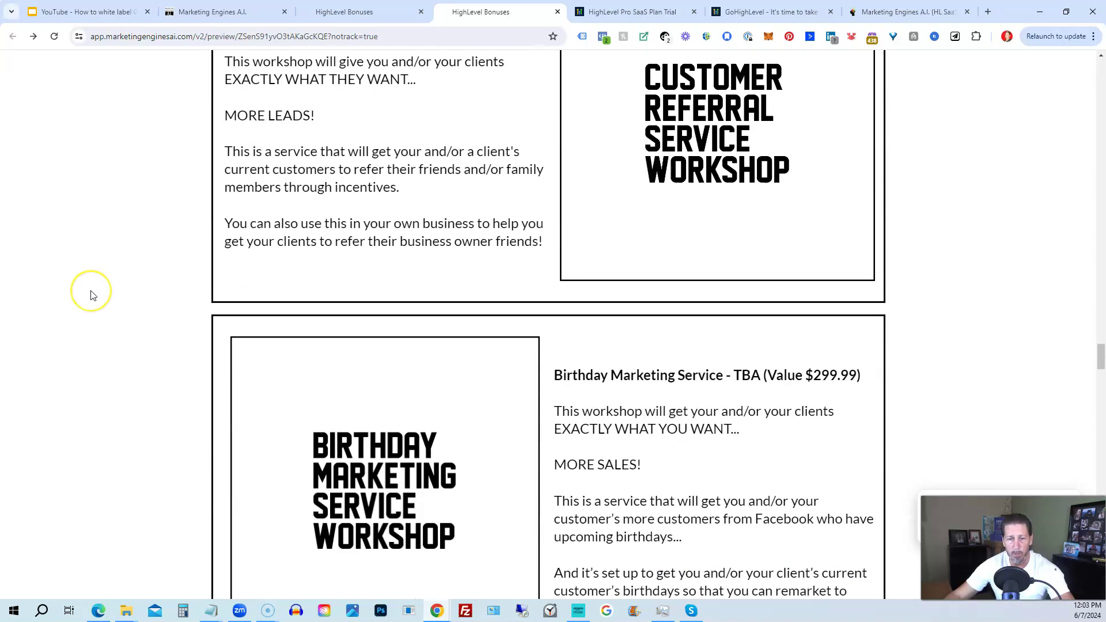
pyautogui.scroll(-2, 93, 295)
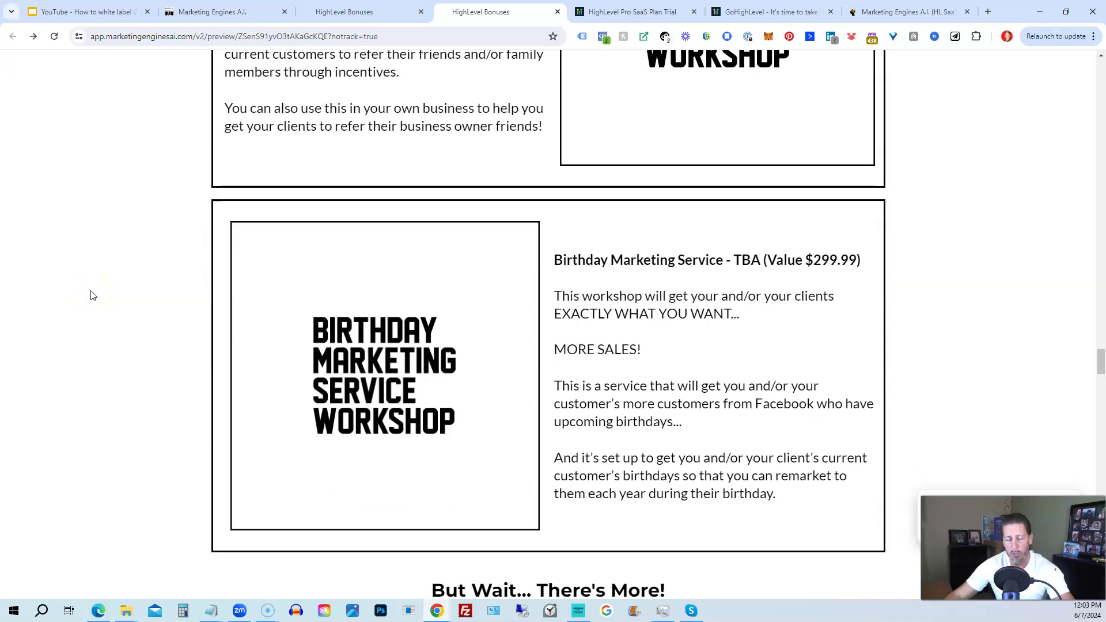
# - Scroll to the Weekly LIVE Q&A Calls ($999) and Private Community ($499 yearly) extras
pyautogui.scroll(-2, 93, 296)
pyautogui.scroll(-2, 93, 296)
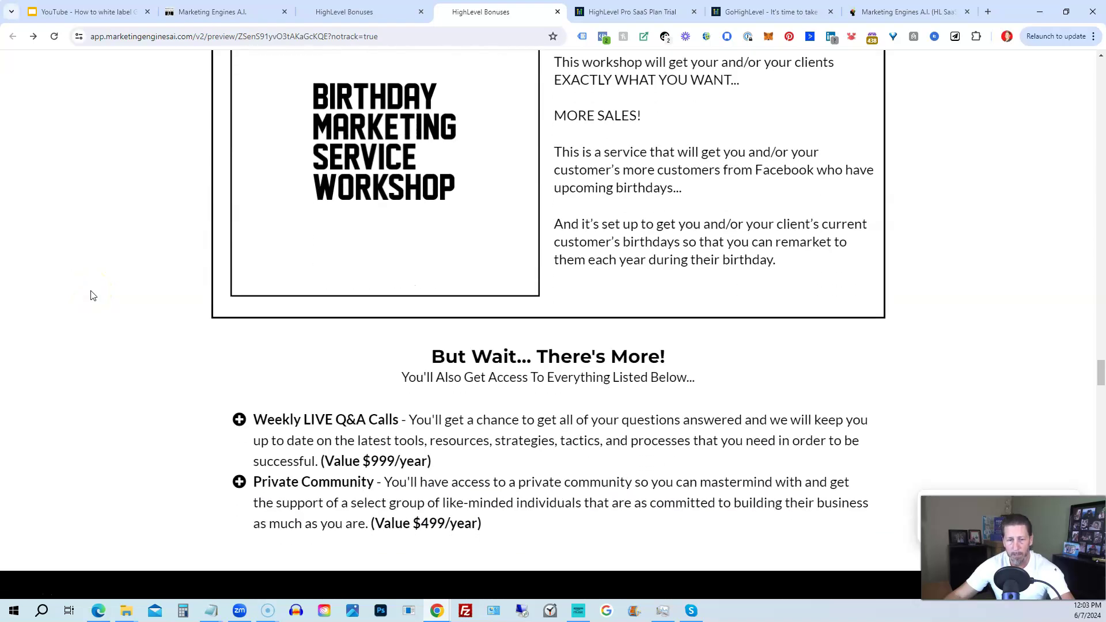
pyautogui.scroll(-2, 93, 296)
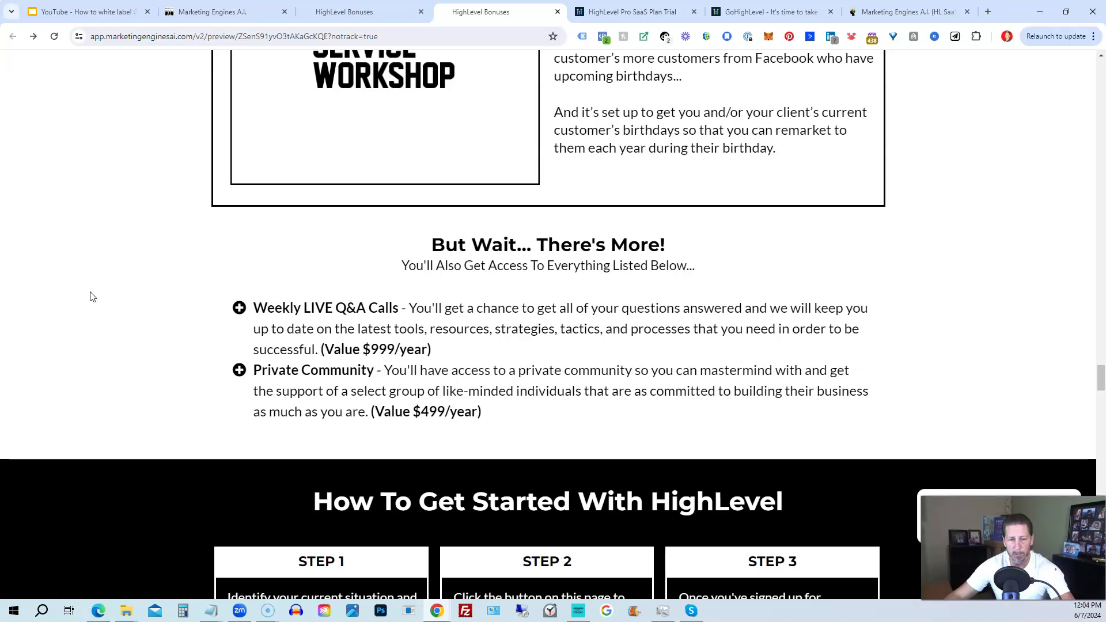
# - Scroll past the cancel-anytime subscription billing screenshots
pyautogui.scroll(-3, 91, 296)
pyautogui.scroll(-4, 91, 296)
pyautogui.scroll(-1, 91, 296)
pyautogui.scroll(-2, 91, 296)
pyautogui.scroll(-3, 91, 296)
pyautogui.scroll(-3, 90, 294)
pyautogui.scroll(-1, 88, 294)
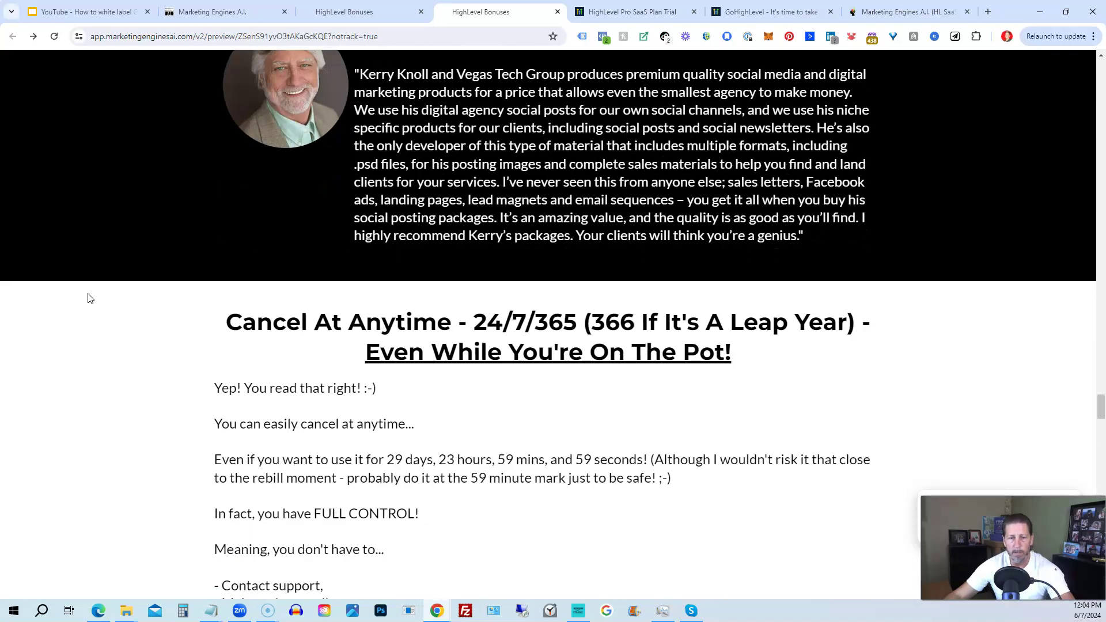
pyautogui.scroll(-3, 89, 299)
pyautogui.scroll(-1, 90, 299)
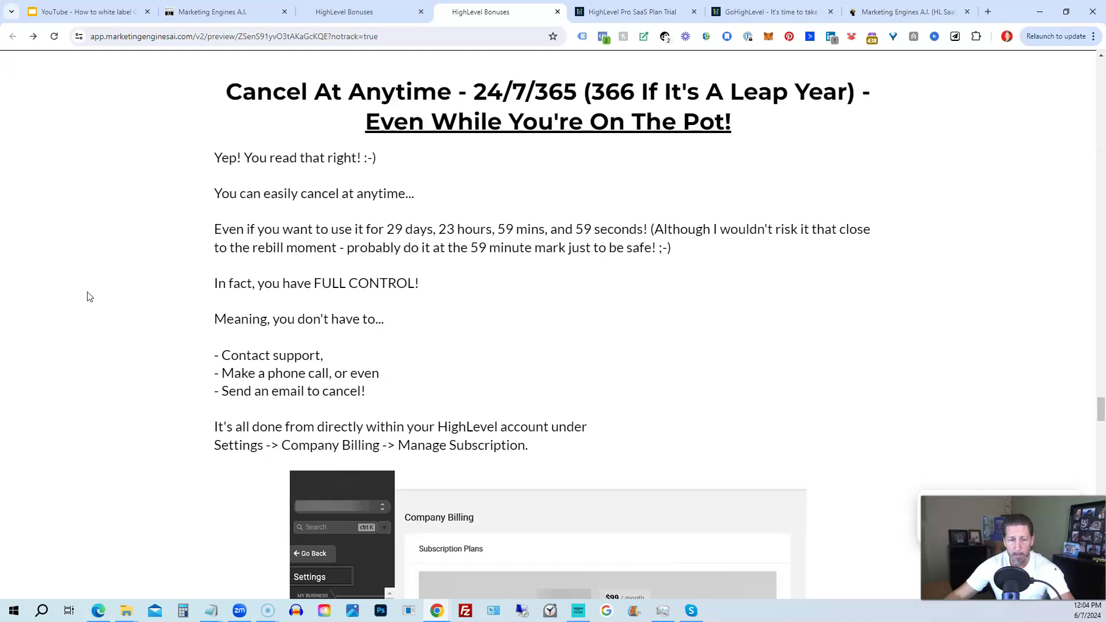
# - Continue down to the $14,099 Total Bonus Value and the first customer testimonial
pyautogui.scroll(-4, 89, 298)
pyautogui.scroll(-2, 89, 297)
pyautogui.scroll(-3, 88, 296)
pyautogui.scroll(-3, 88, 296)
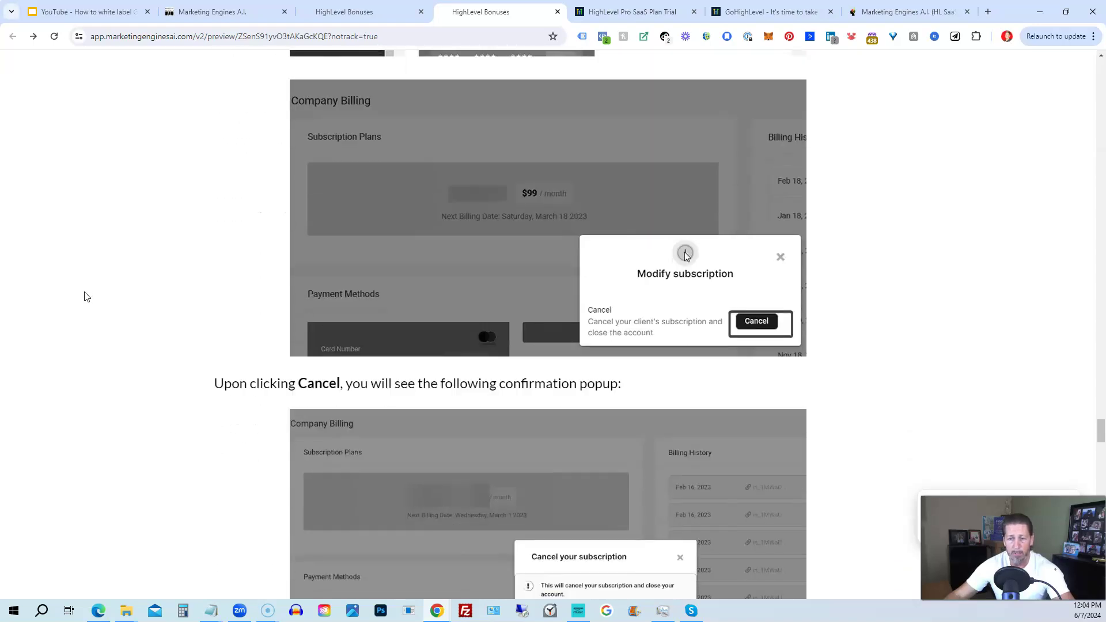
pyautogui.scroll(-3, 86, 296)
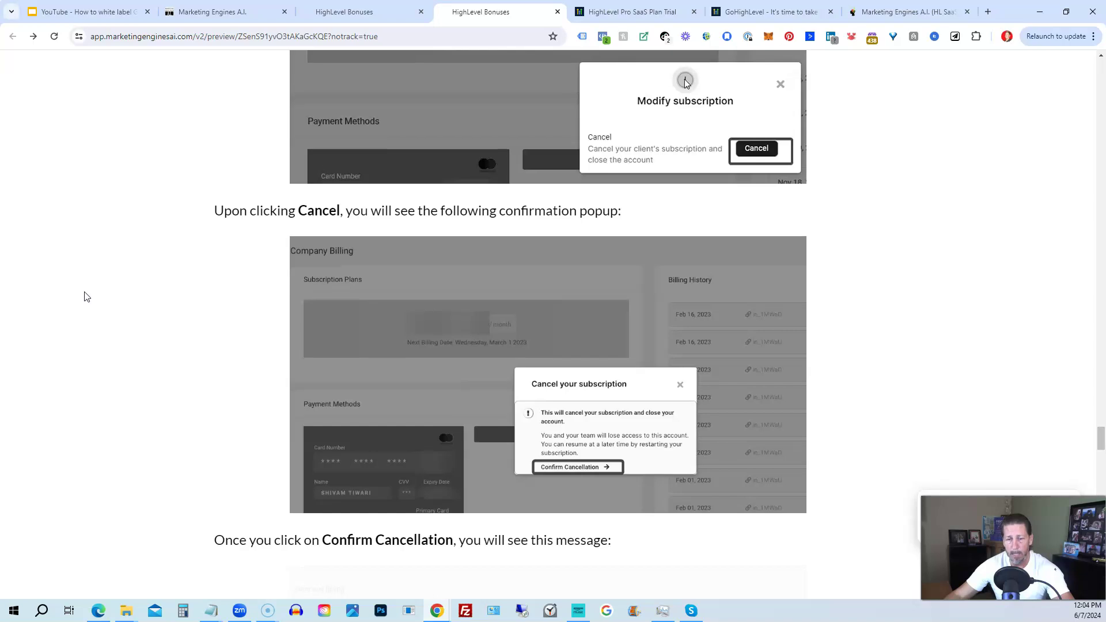
pyautogui.scroll(-2, 86, 297)
pyautogui.scroll(-1, 87, 297)
pyautogui.scroll(-2, 86, 297)
pyautogui.scroll(-2, 87, 297)
pyautogui.scroll(-3, 87, 296)
pyautogui.scroll(-2, 84, 297)
pyautogui.scroll(-1, 83, 297)
pyautogui.scroll(-2, 82, 297)
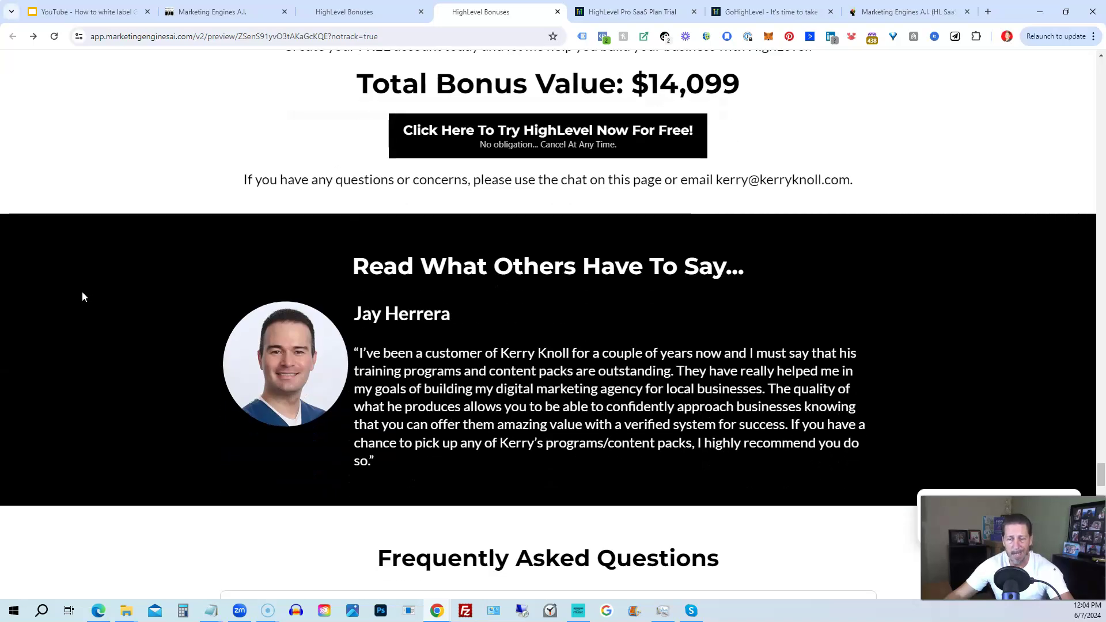
# - Scroll into the bonus page's testimonials and FAQ list
pyautogui.scroll(-4, 82, 297)
pyautogui.scroll(-2, 83, 297)
pyautogui.scroll(-1, 82, 296)
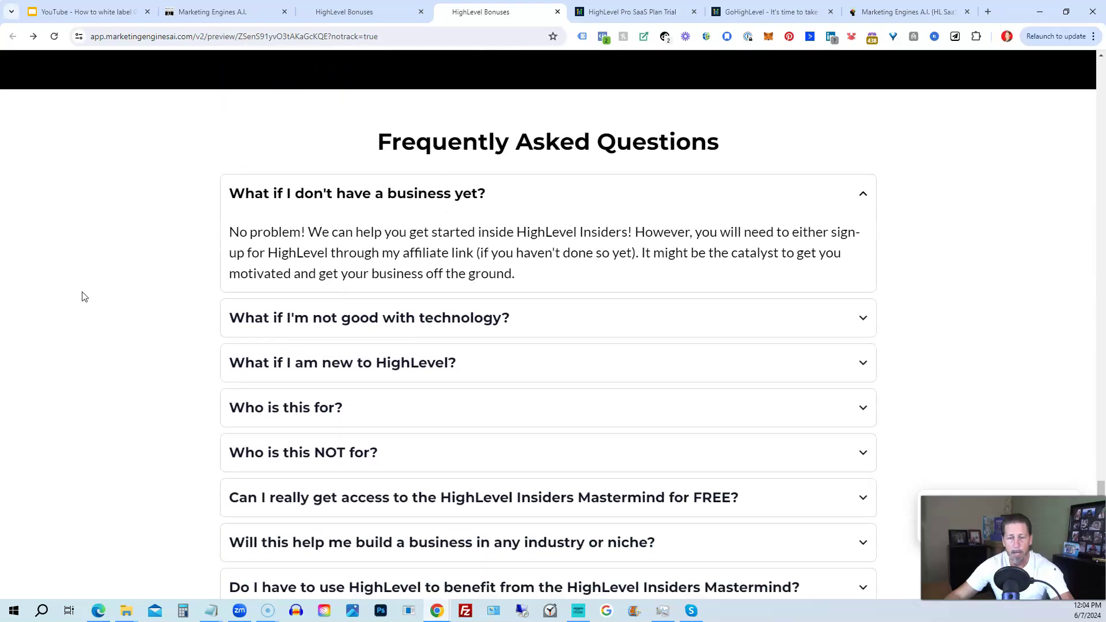
pyautogui.scroll(-1, 83, 296)
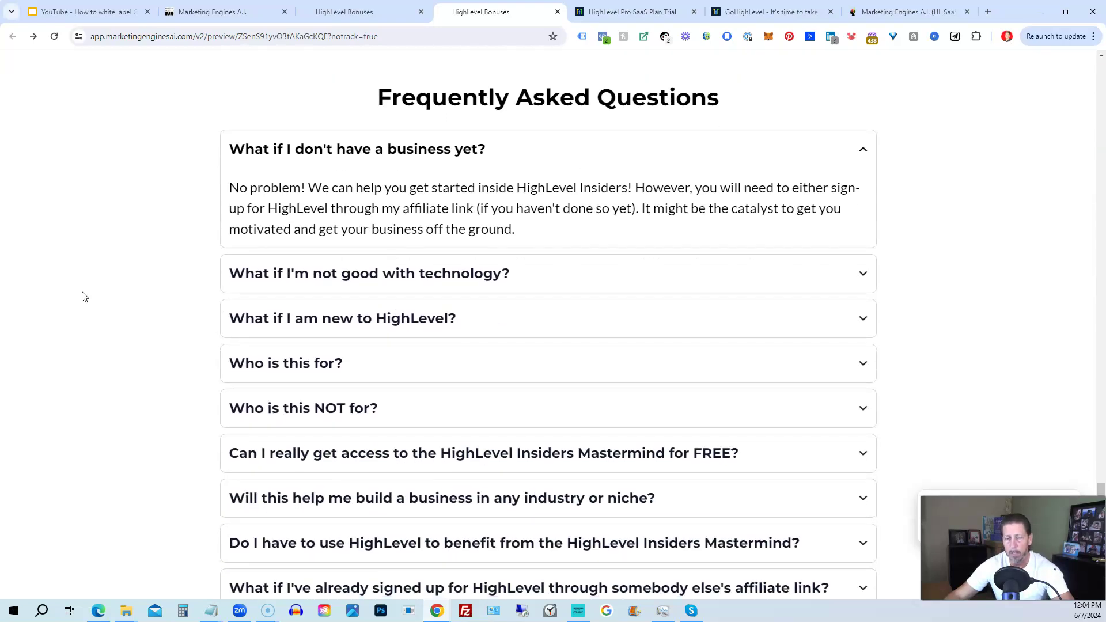
pyautogui.scroll(-1, 82, 297)
pyautogui.scroll(1, 83, 297)
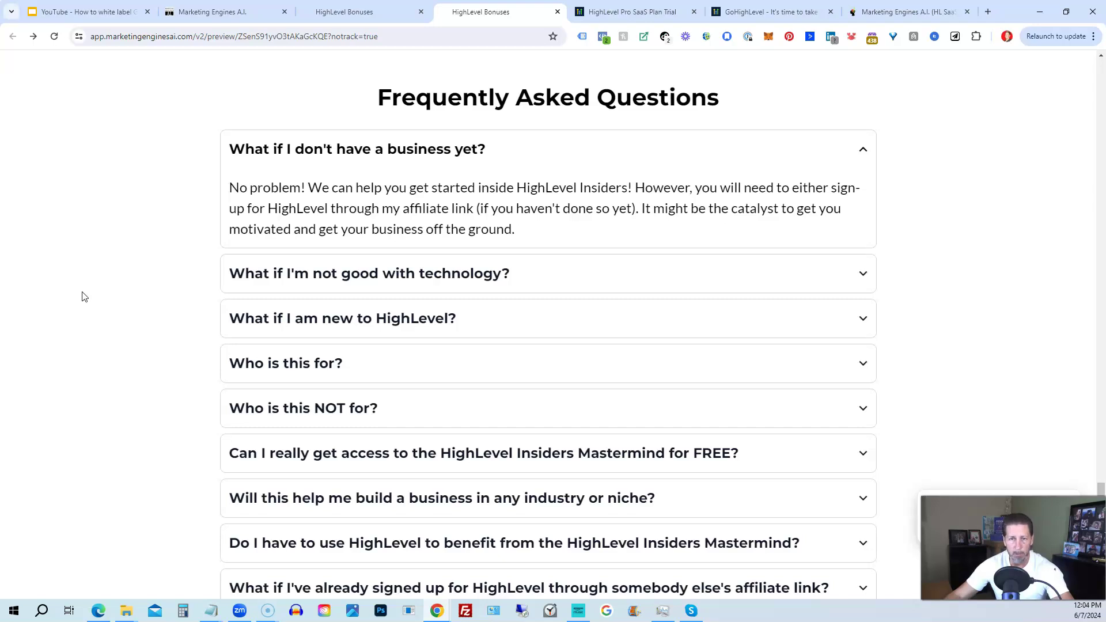
# - Continue past the FAQs to the Try HighLevel button and the Important Disclosure
pyautogui.scroll(-1, 83, 296)
pyautogui.scroll(-3, 82, 297)
pyautogui.scroll(-2, 82, 296)
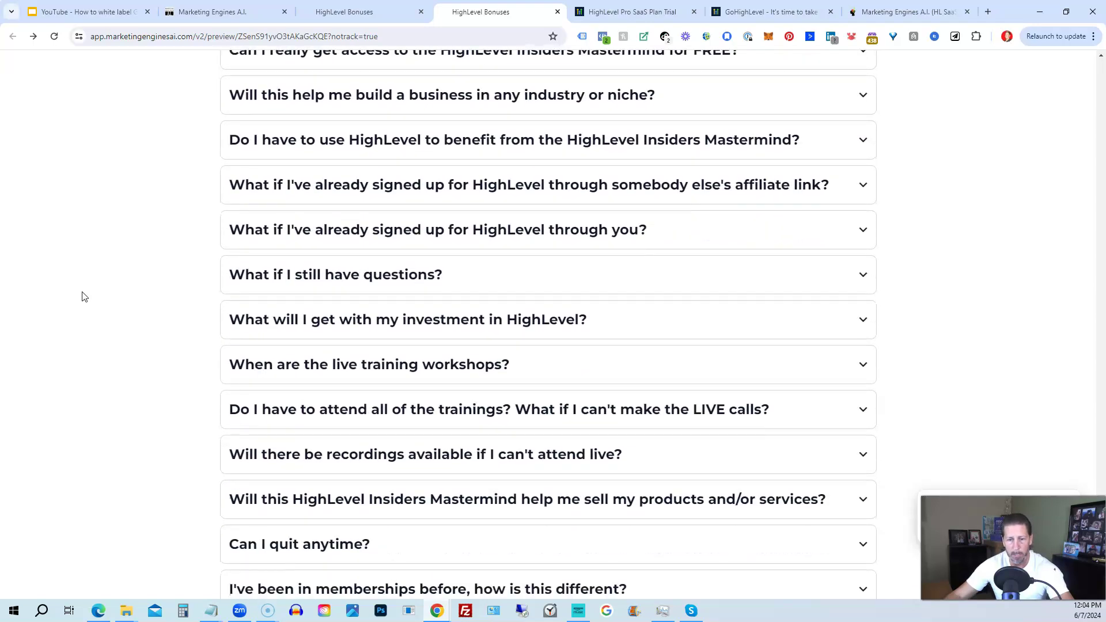
pyautogui.scroll(-3, 82, 296)
pyautogui.scroll(-2, 82, 296)
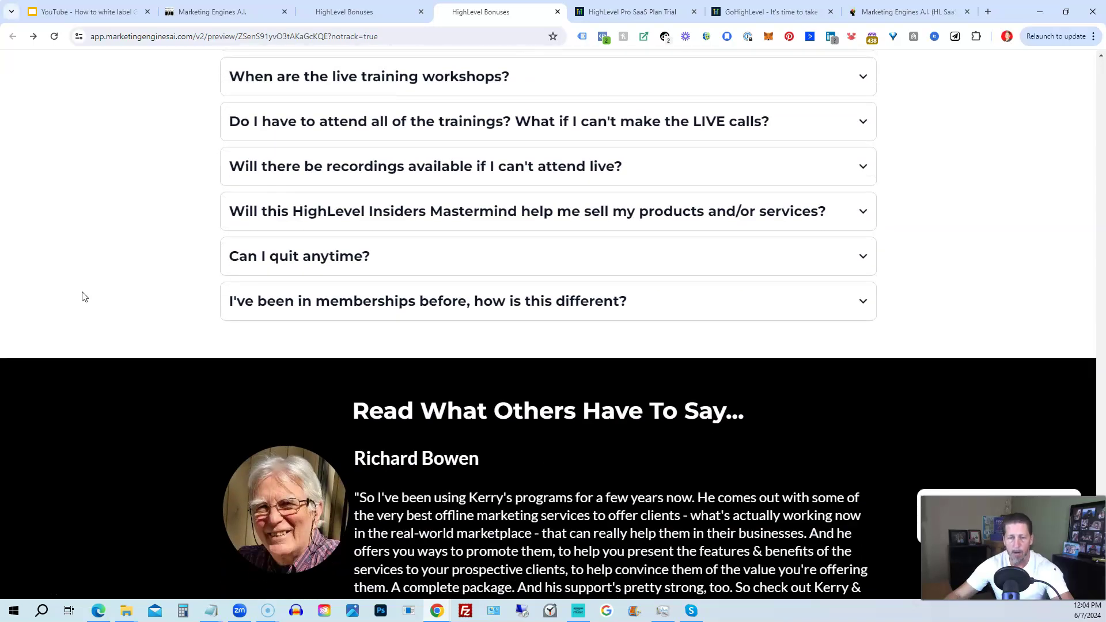
pyautogui.scroll(-1, 84, 296)
pyautogui.scroll(-1, 84, 296)
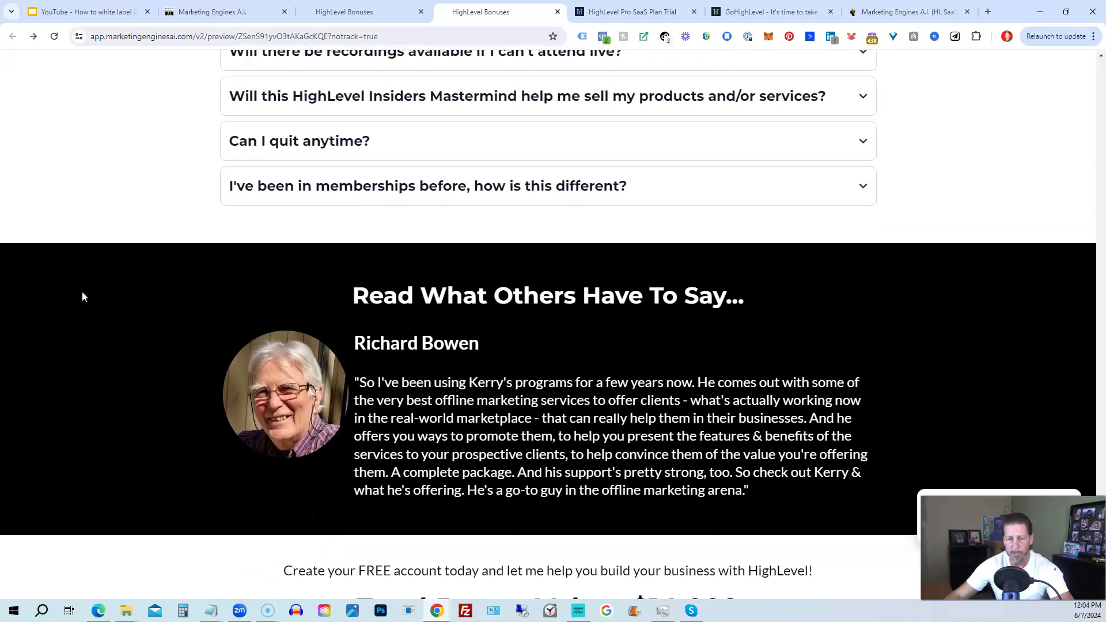
pyautogui.scroll(-2, 82, 296)
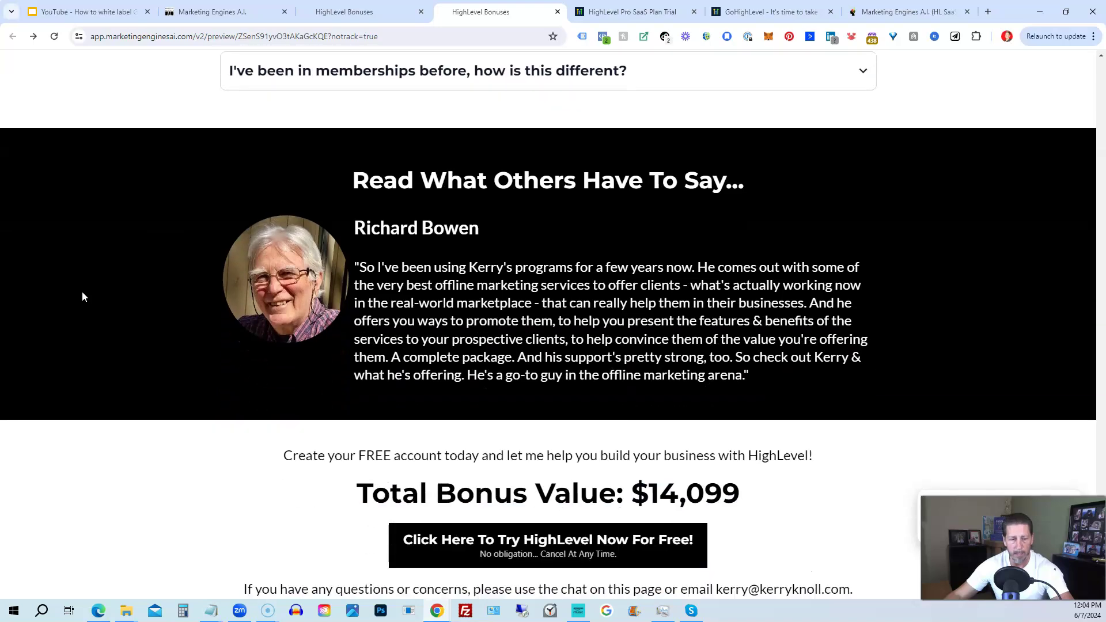
pyautogui.scroll(-5, 82, 296)
pyautogui.scroll(-1, 82, 296)
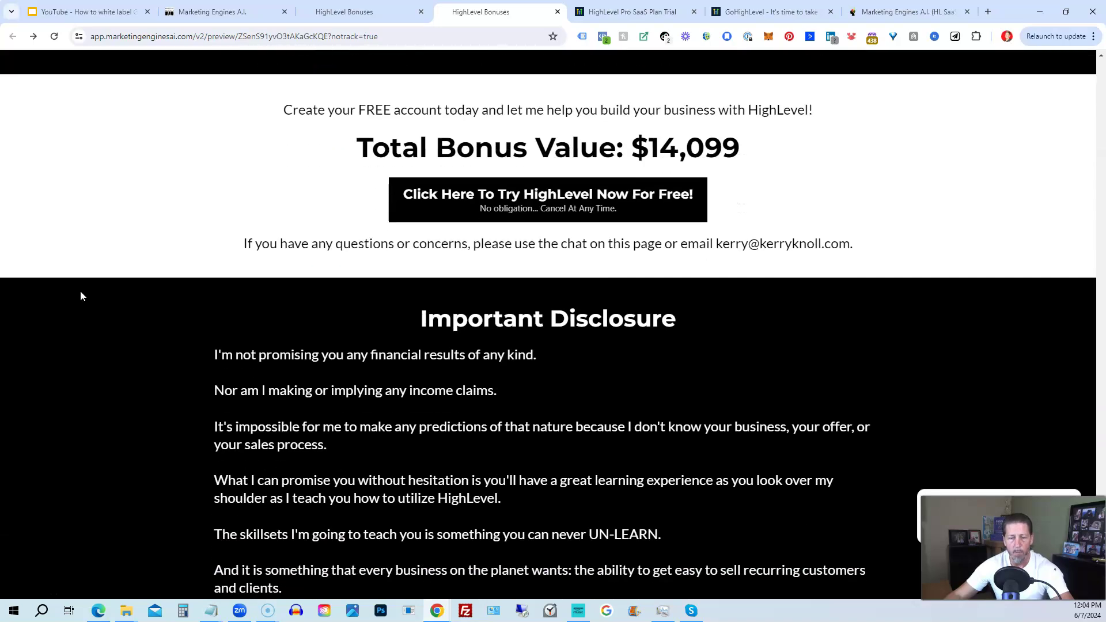
pyautogui.scroll(-1, 81, 296)
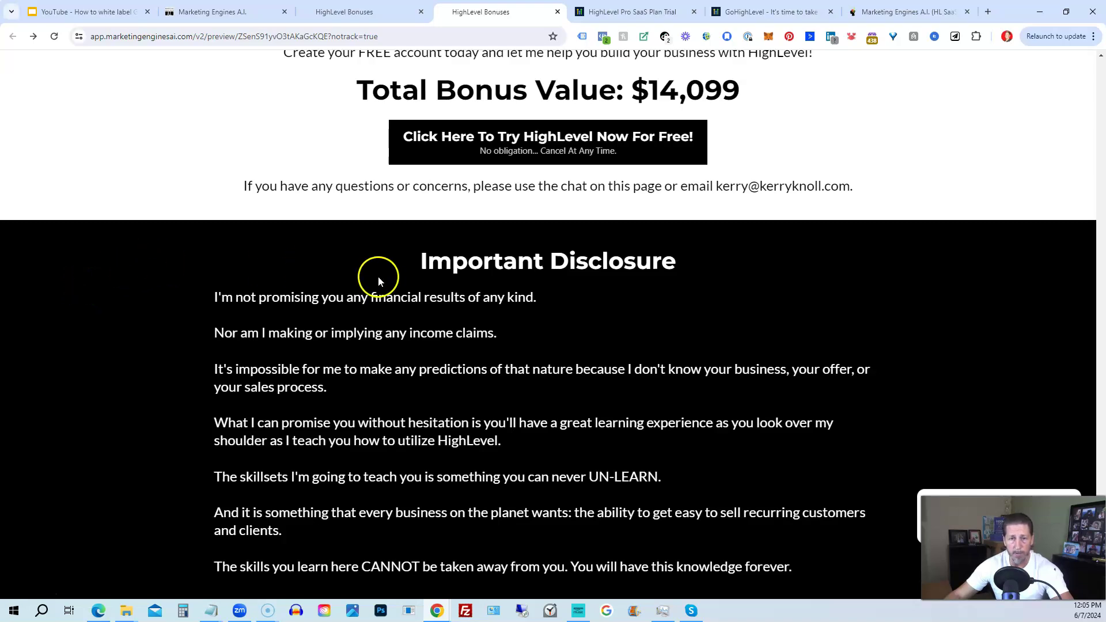
# - Open the Try HighLevel Now For FREE offer listing trial, purchase and upgrade options
pyautogui.click(470, 152)
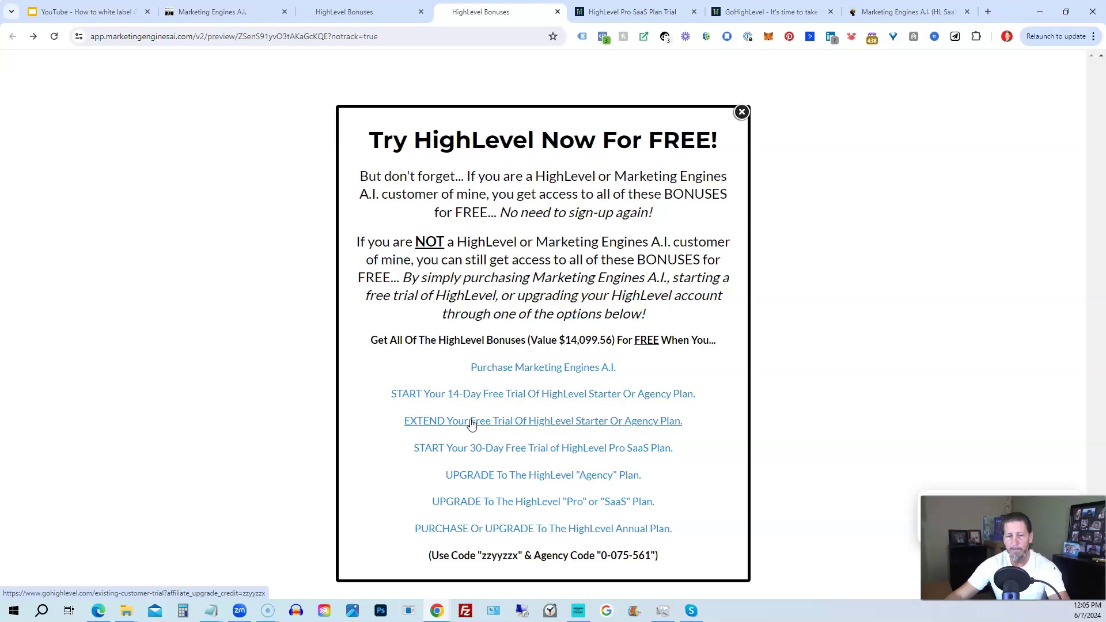
pyautogui.click(464, 451)
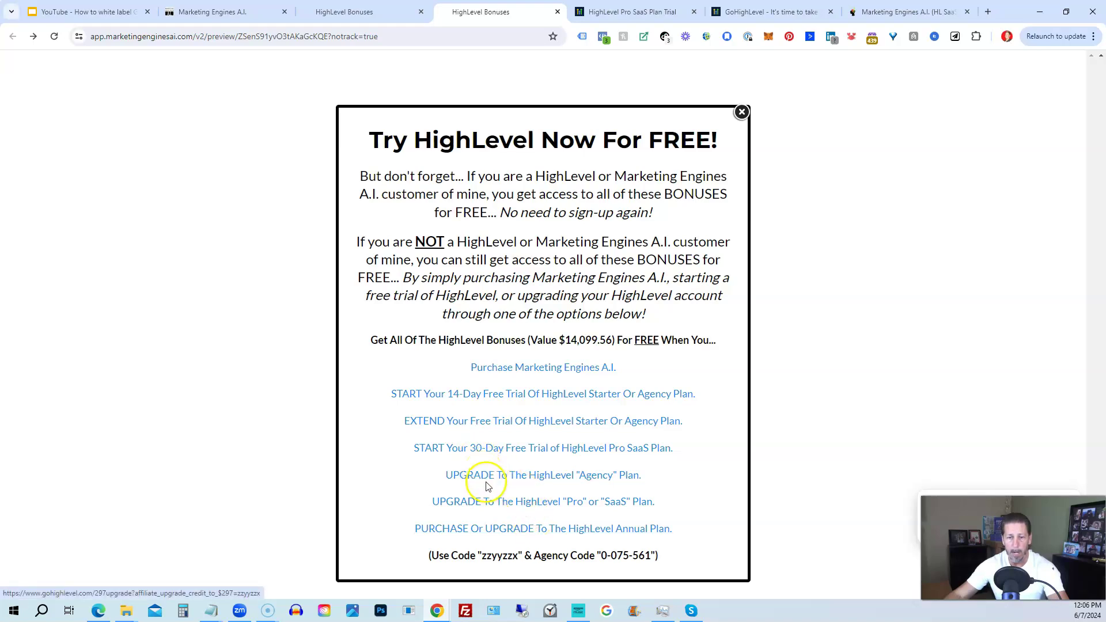
pyautogui.click(750, 12)
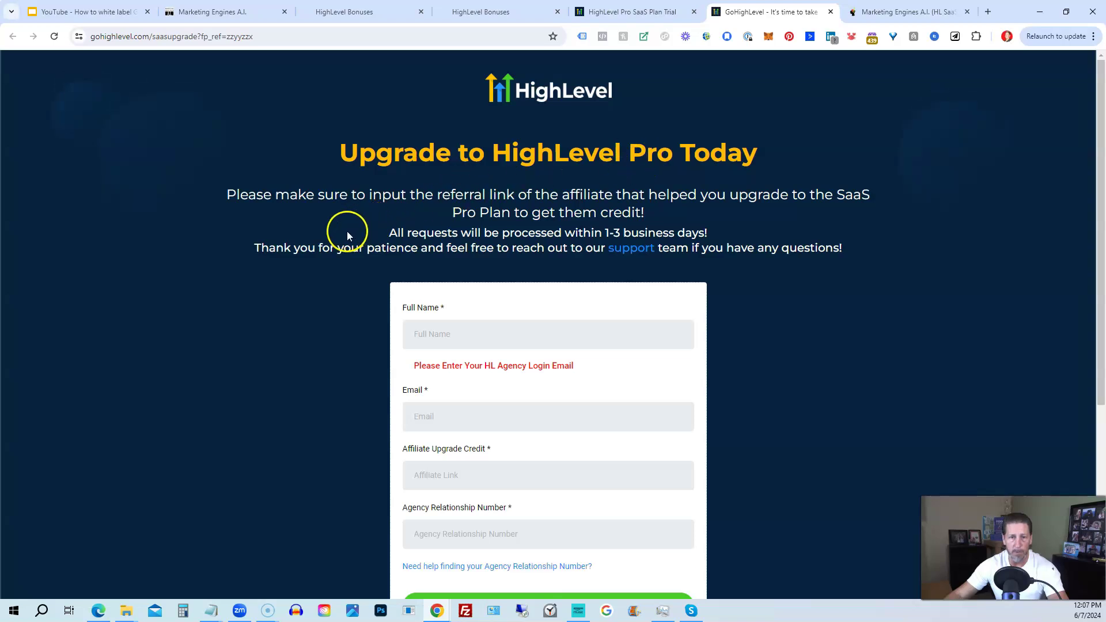
pyautogui.scroll(-1, 325, 263)
pyautogui.scroll(-1, 325, 264)
pyautogui.scroll(-1, 324, 274)
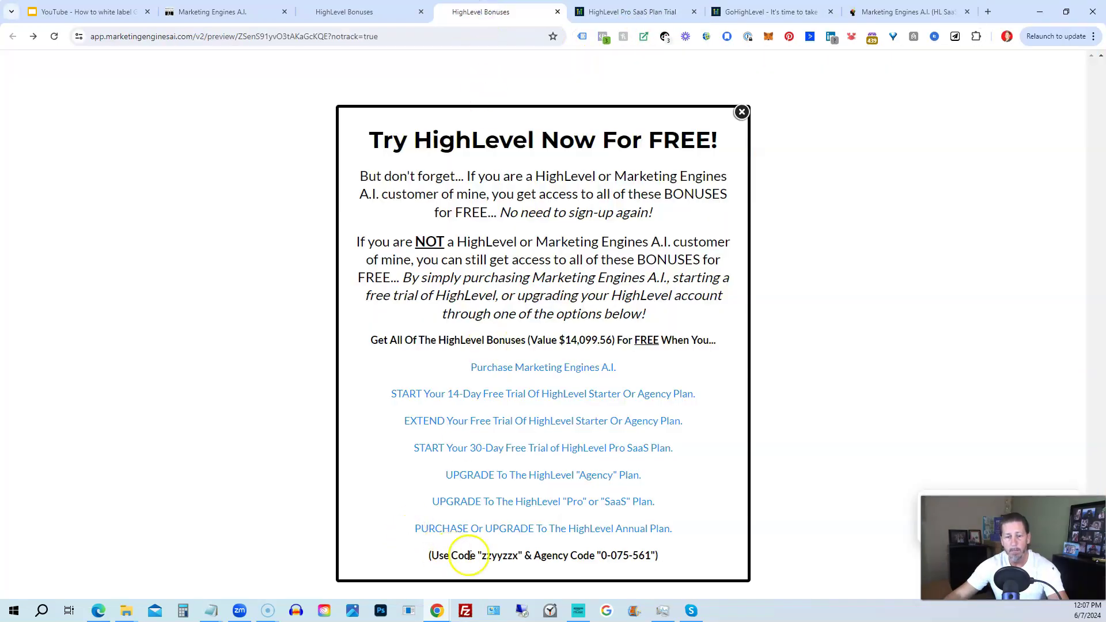
# - Highlight the agency code 0-075-561, then the affiliate code zzyyzzx, in the offer
pyautogui.moveTo(603, 556); pyautogui.dragTo(652, 555)
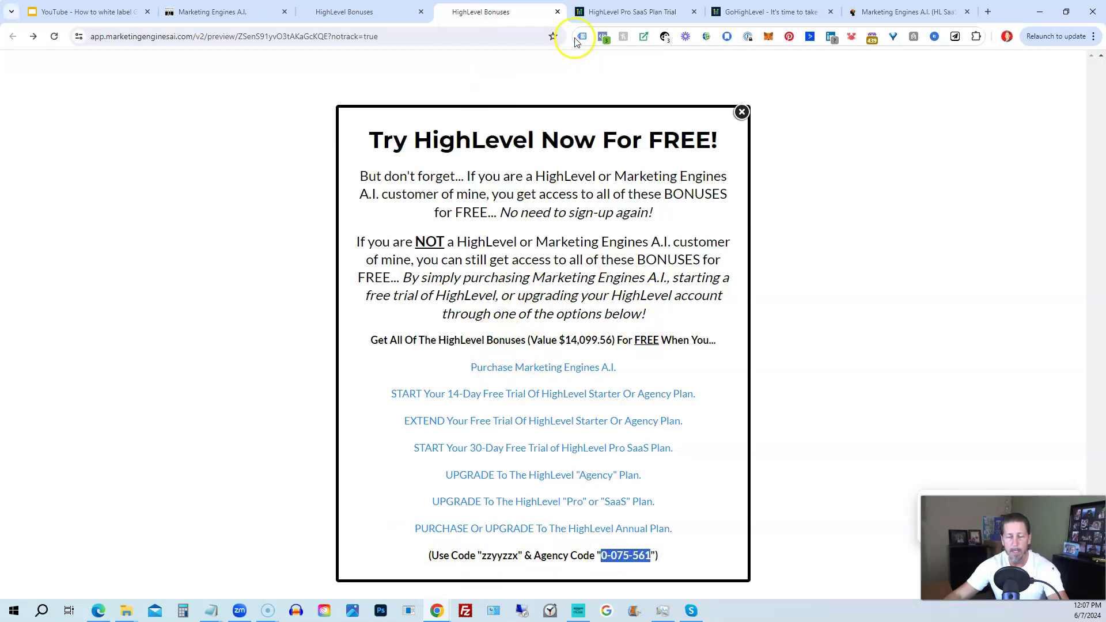
pyautogui.moveTo(483, 555); pyautogui.dragTo(518, 557)
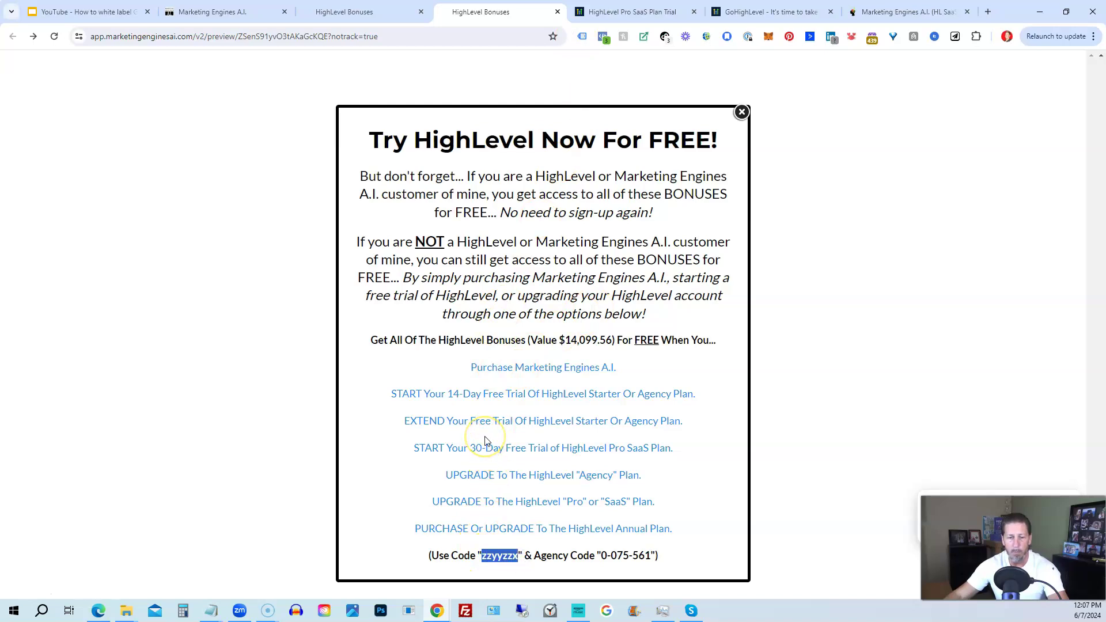
pyautogui.click(734, 12)
pyautogui.click(517, 10)
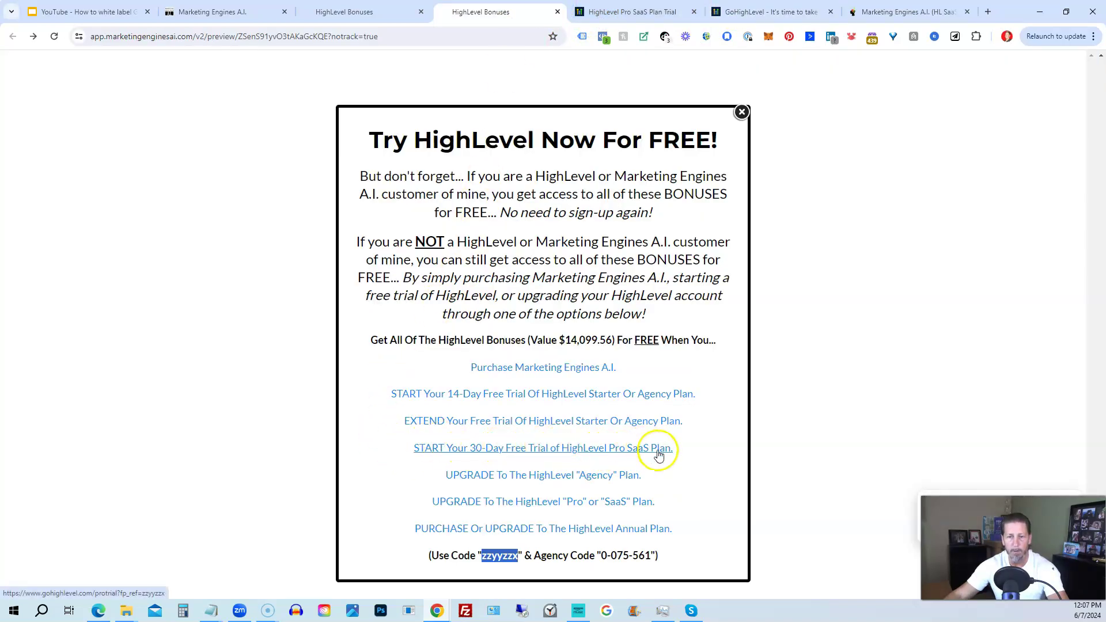
# - Review the $497/month Pro SaaS Plan trial page's features, scrolling down and back up
pyautogui.click(627, 12)
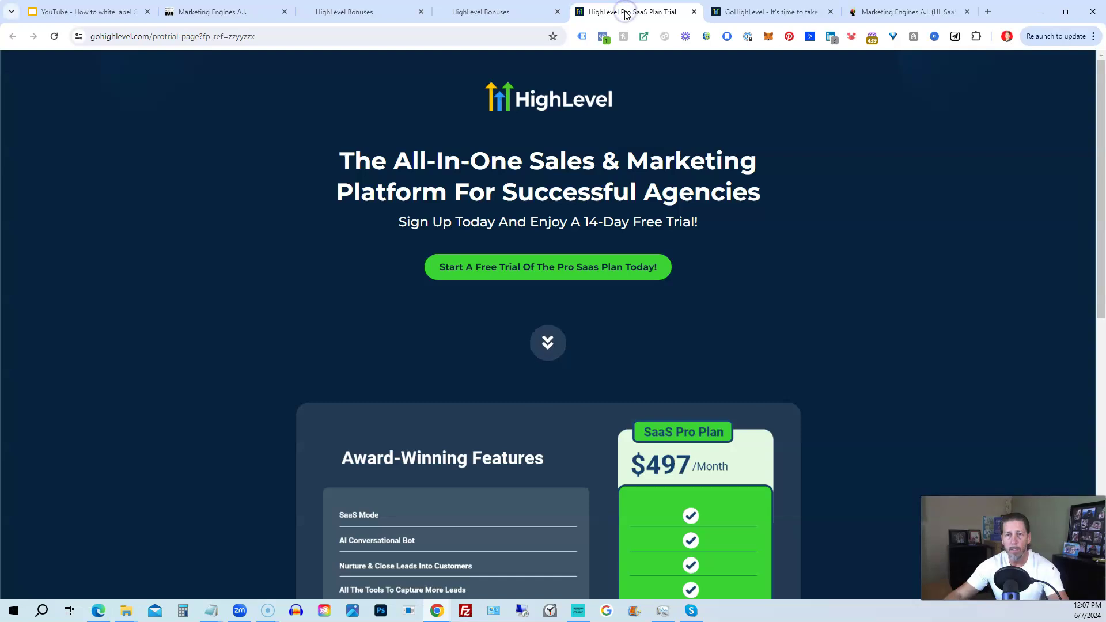
pyautogui.scroll(-3, 487, 323)
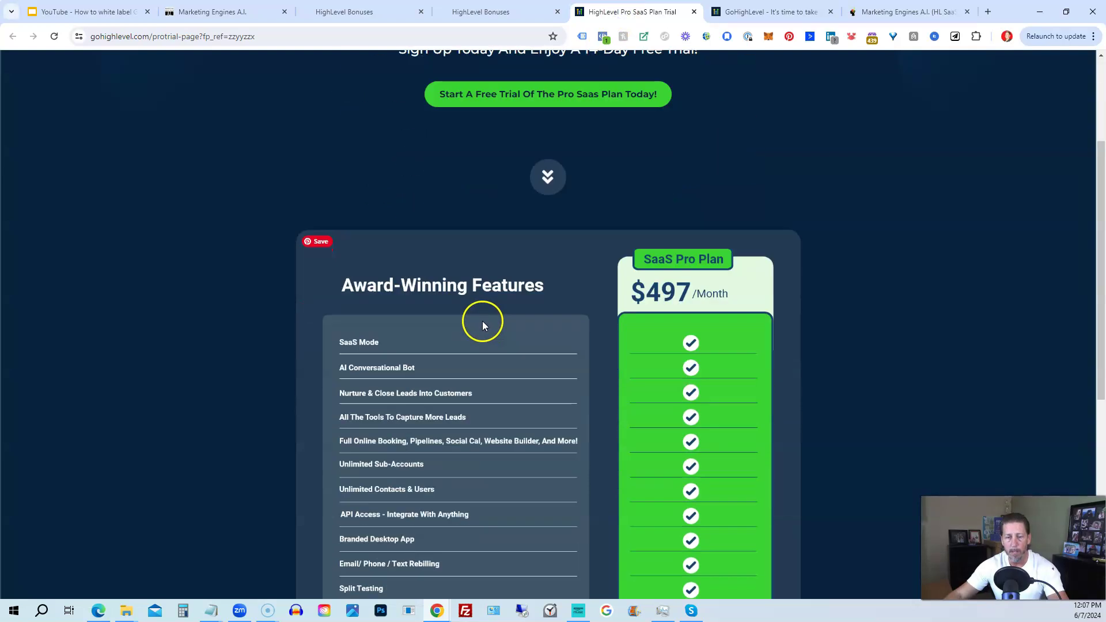
pyautogui.scroll(-3, 479, 311)
pyautogui.scroll(-3, 552, 386)
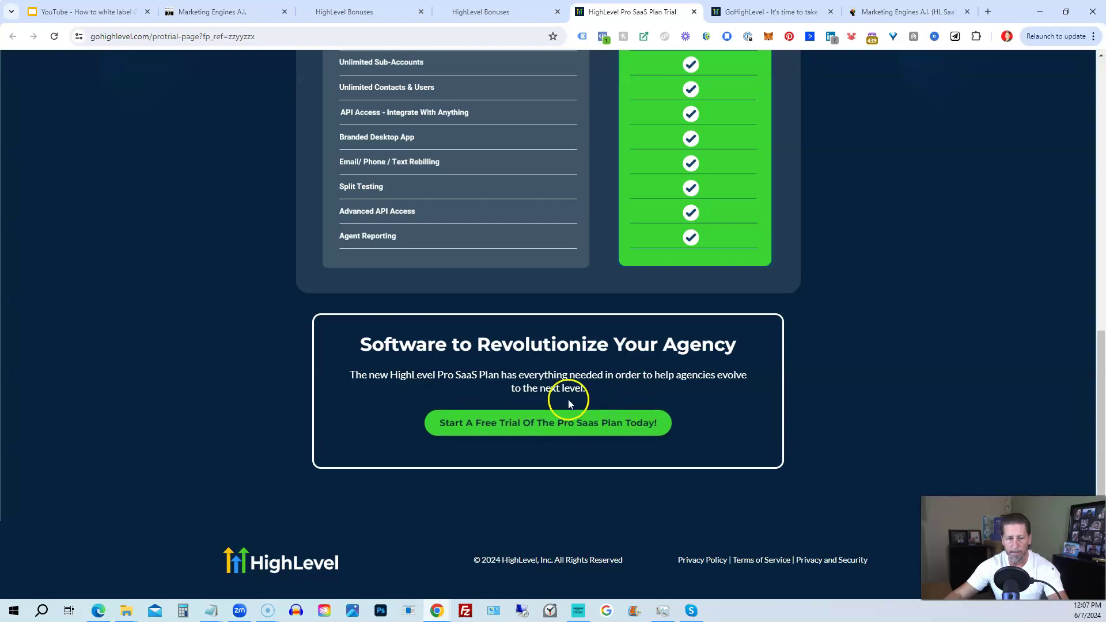
pyautogui.scroll(1, 562, 380)
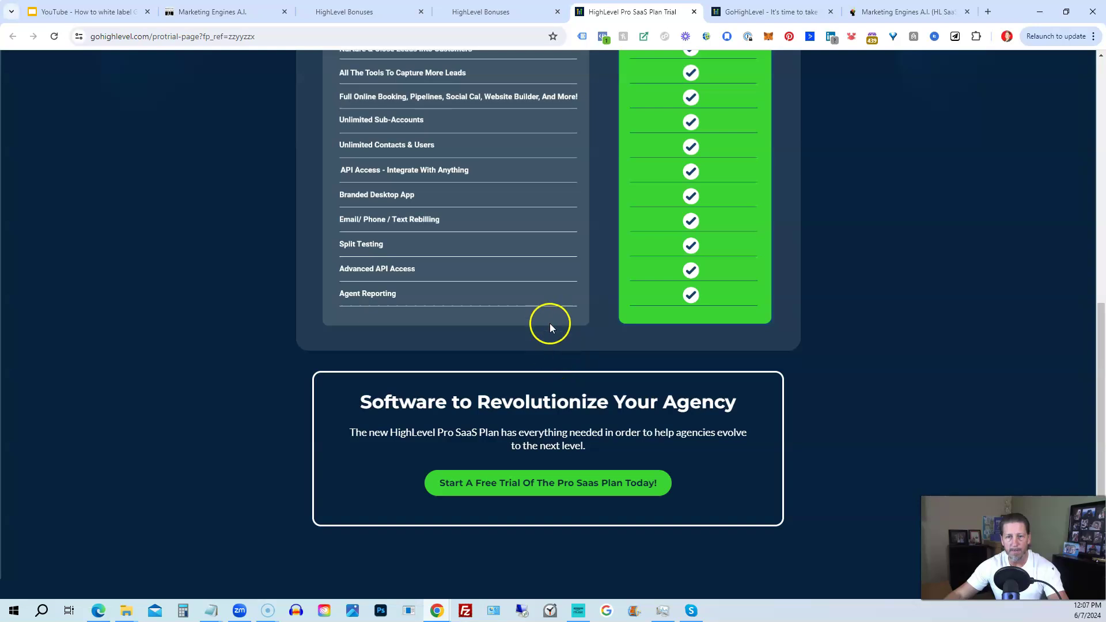
pyautogui.scroll(5, 371, 396)
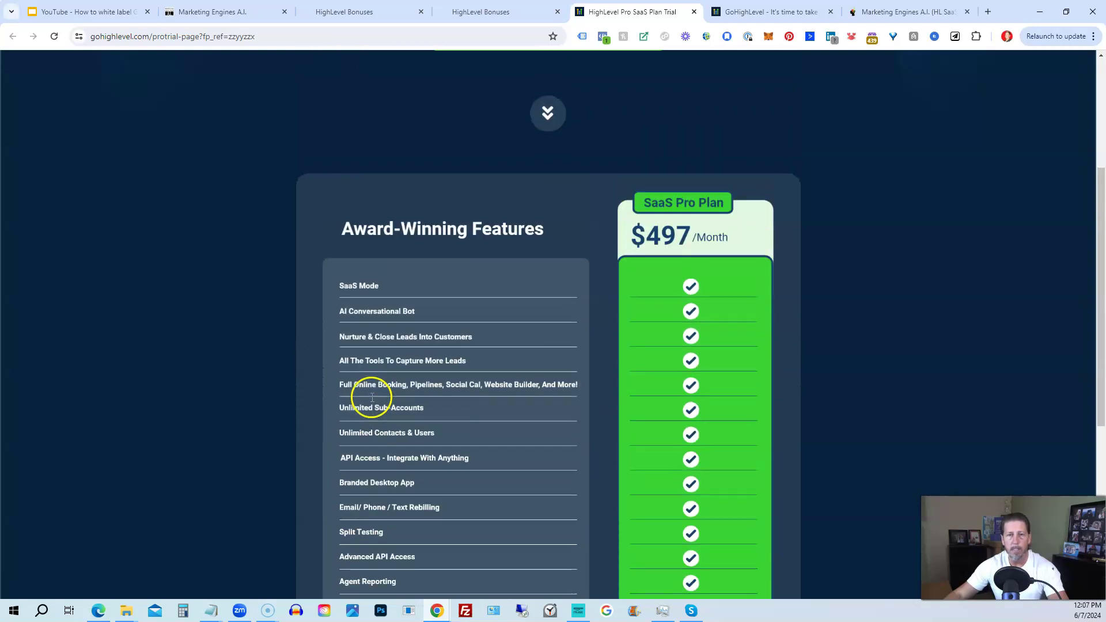
pyautogui.scroll(4, 346, 383)
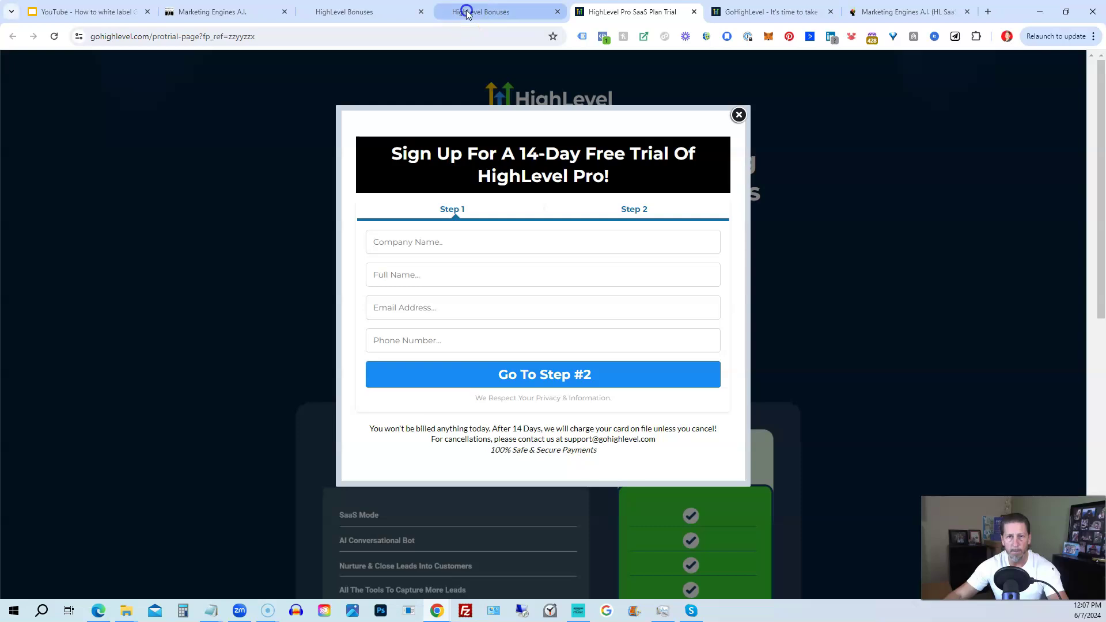
pyautogui.click(465, 12)
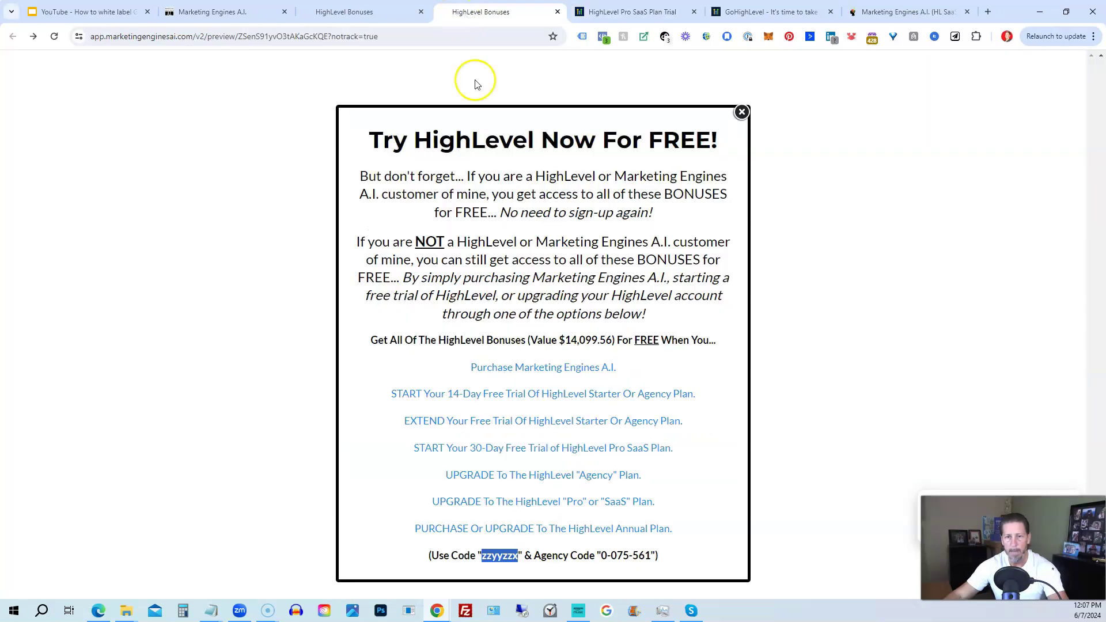